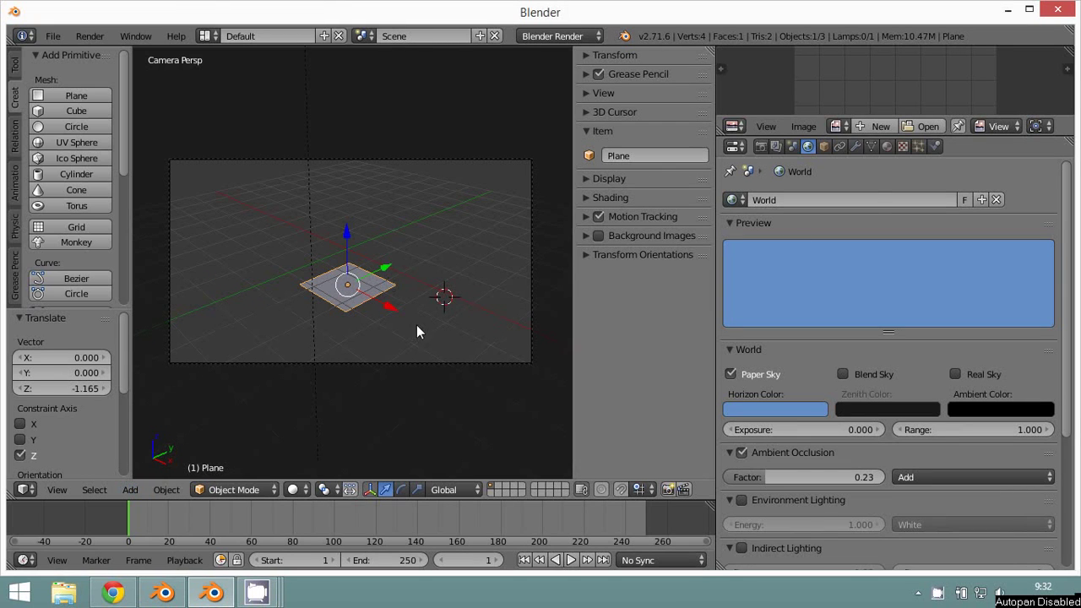
Add a Hair particle system to the plane with hair length 2.720.
left_click(919, 146)
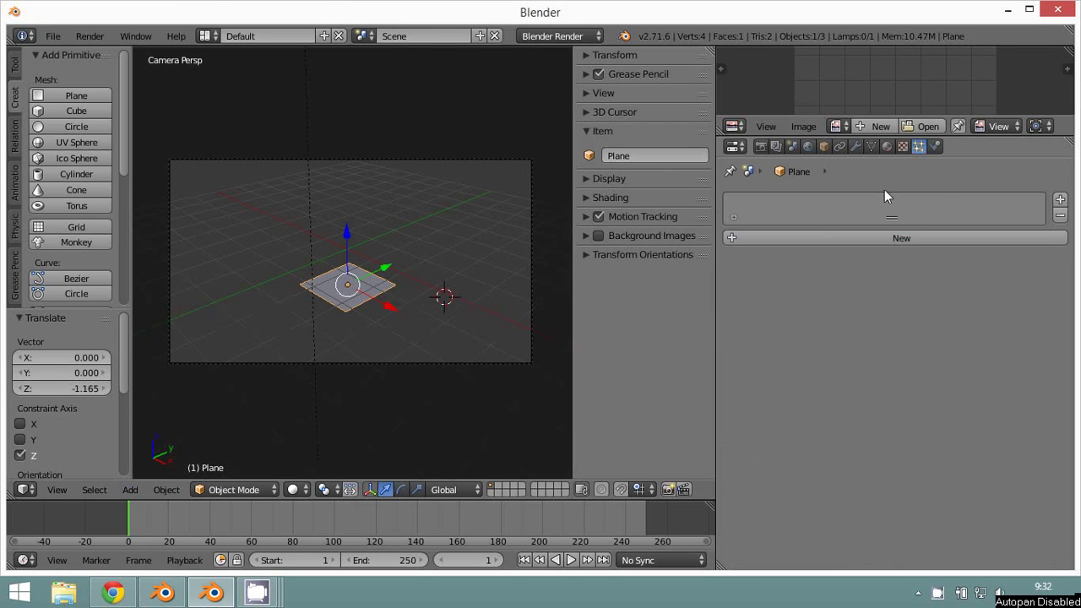
left_click(1060, 200)
left_click(859, 255)
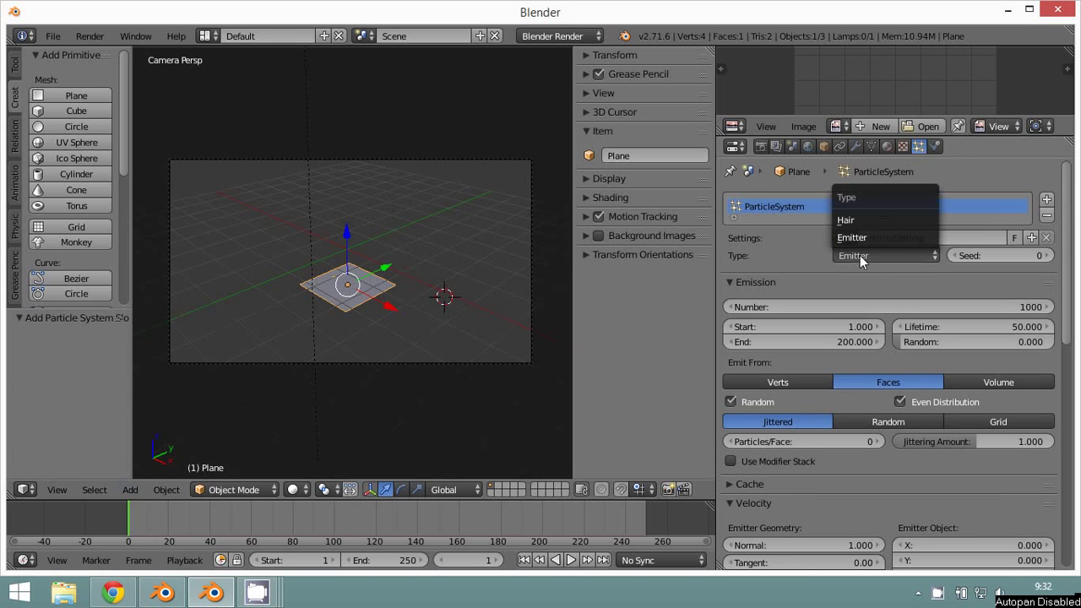
left_click(863, 221)
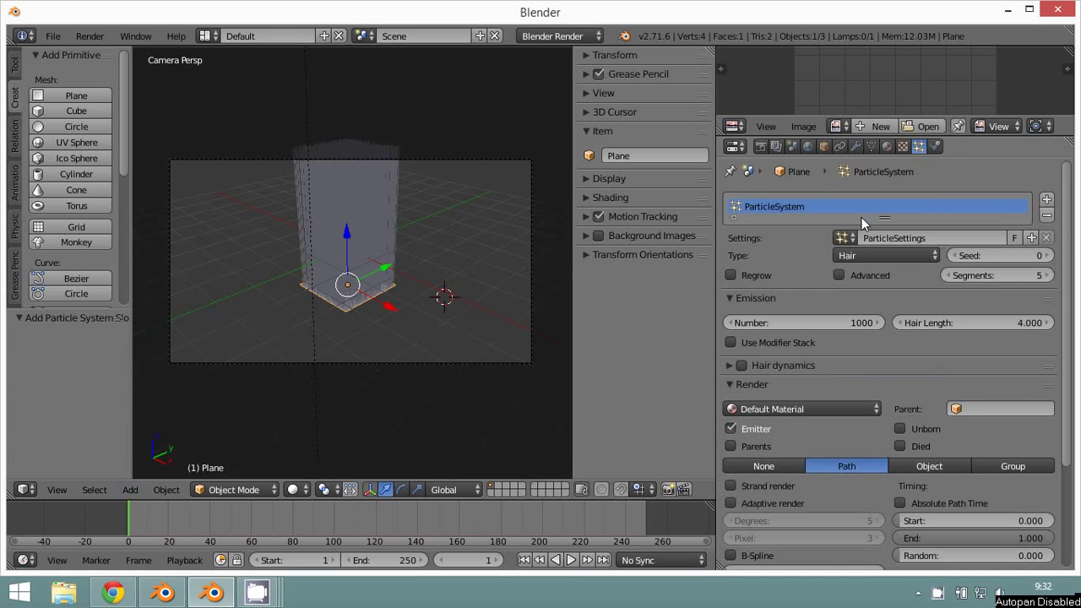
left_click_drag(1015, 318, 1021, 322)
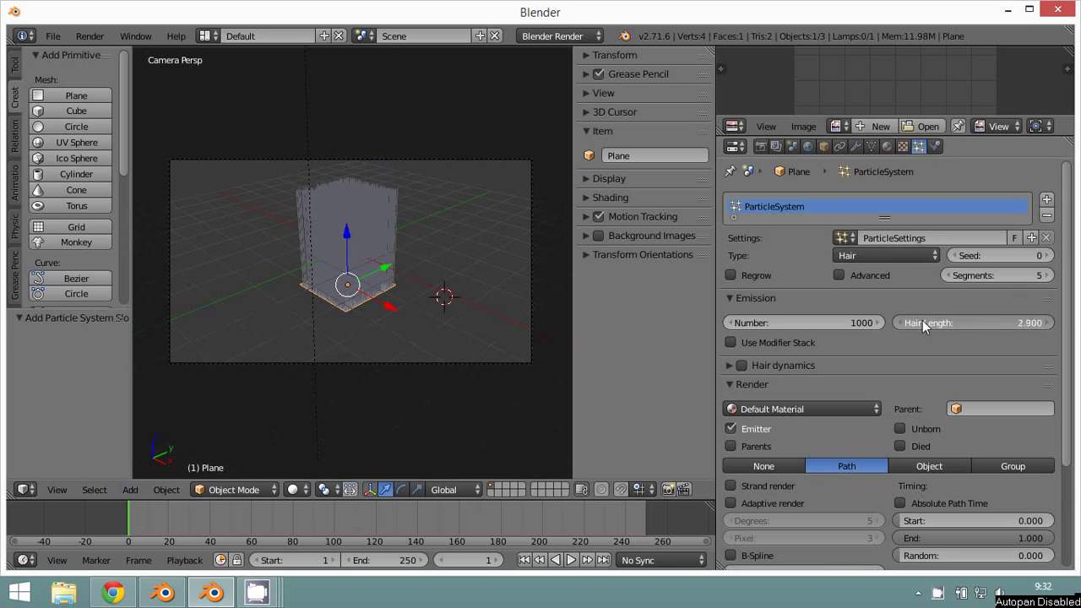
Enable Advanced emission options and set Velocity Random to 0.090.
scroll(1034, 331, "down", 2)
scroll(1033, 338, "down", 2)
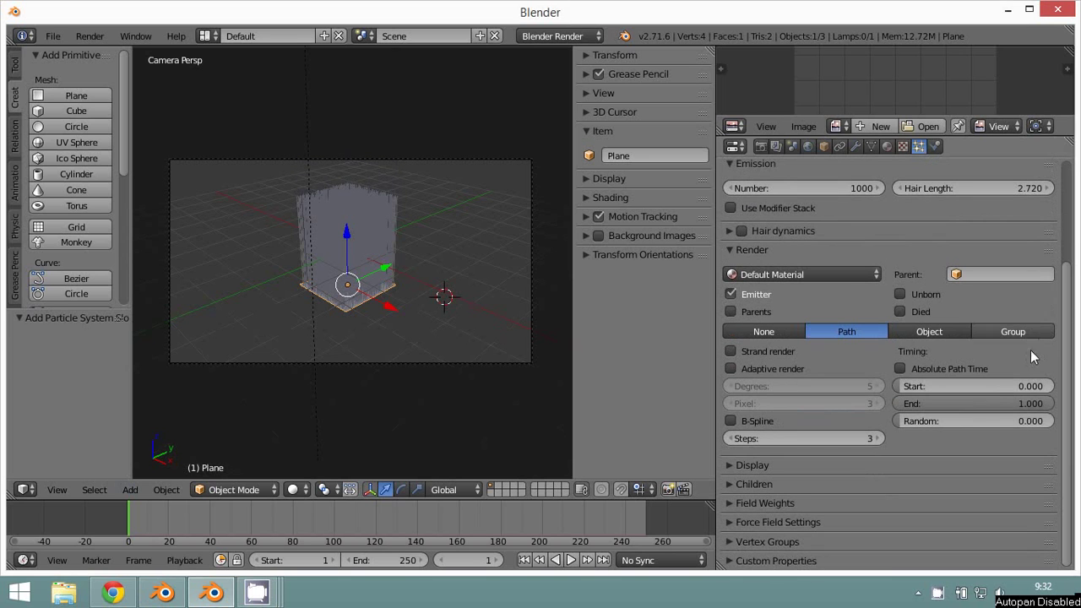
mouse_move(913, 423)
left_mouse_down()
mouse_move(926, 422)
mouse_move(845, 227)
left_mouse_up()
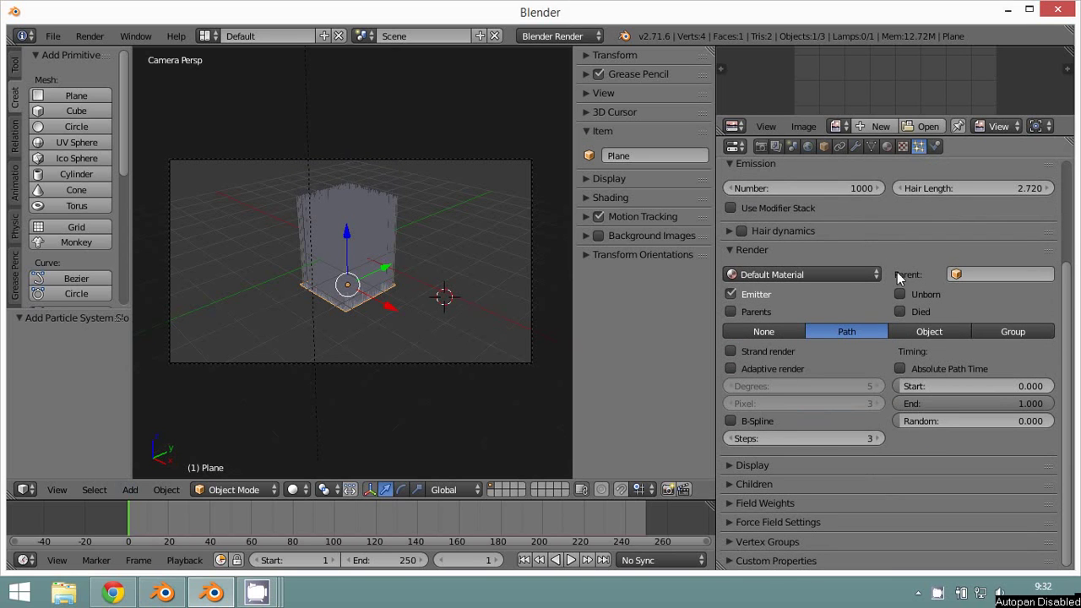
scroll(897, 272, "up", 2)
scroll(896, 272, "up", 2)
left_click(839, 267)
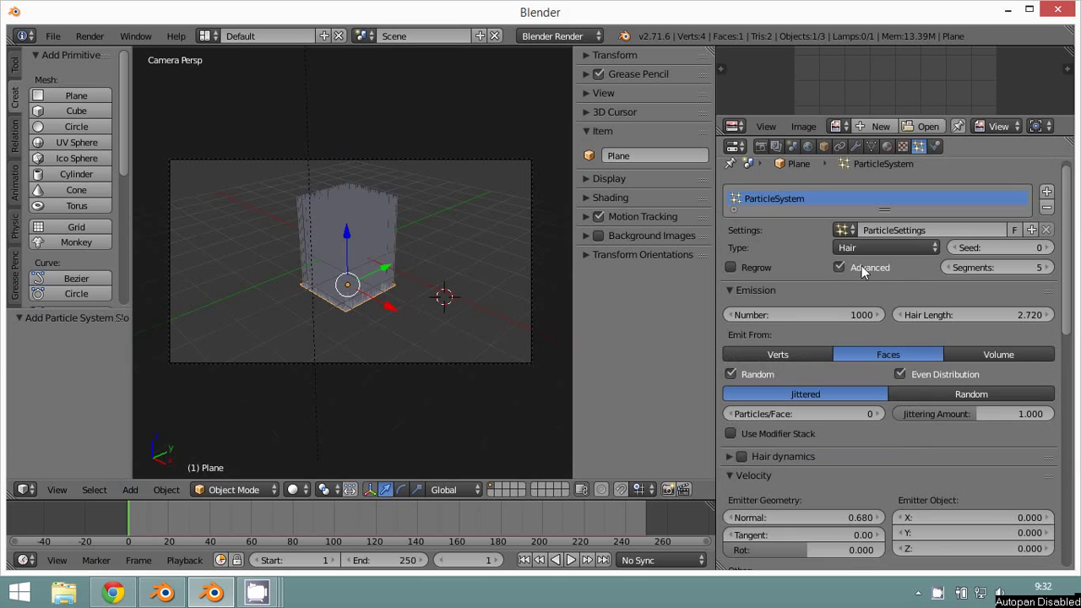
scroll(944, 317, "down", 1)
scroll(944, 317, "down", 3)
scroll(943, 317, "down", 2)
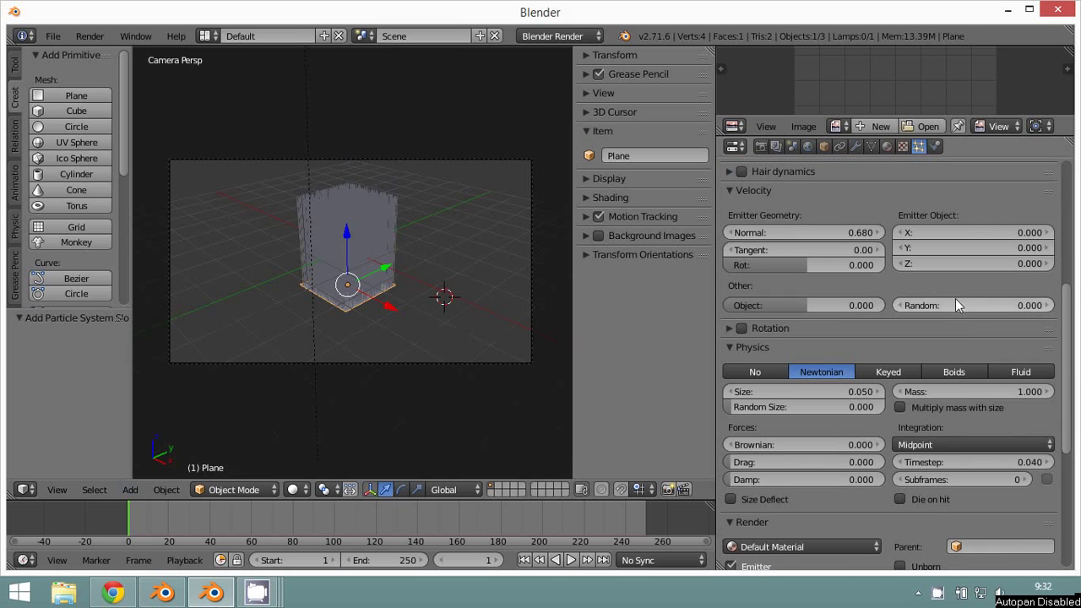
left_click_drag(956, 298, 968, 300)
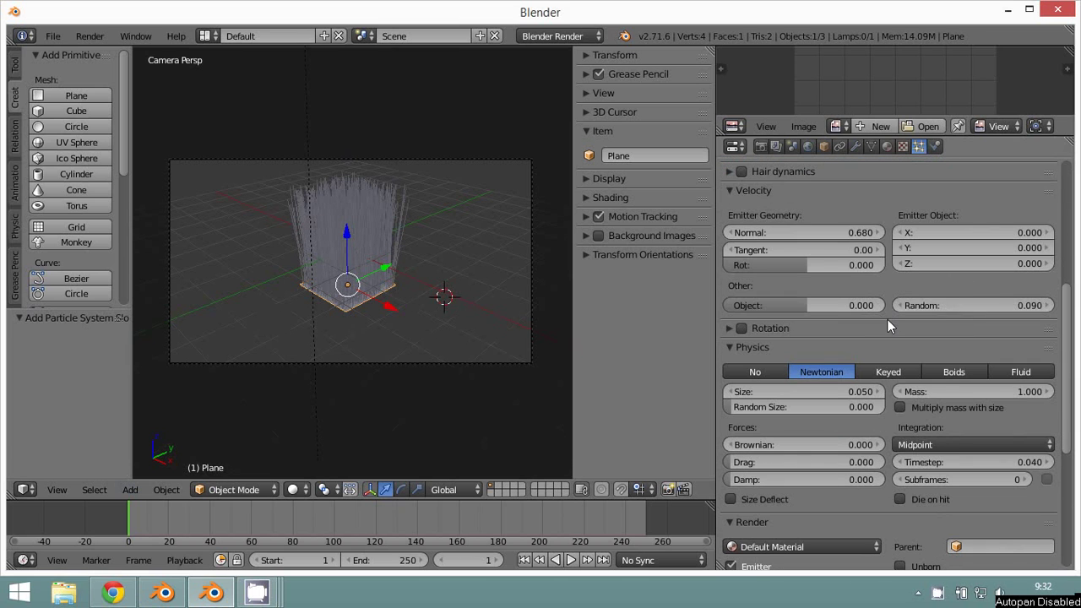
scroll(888, 321, "down", 2)
scroll(888, 321, "down", 1)
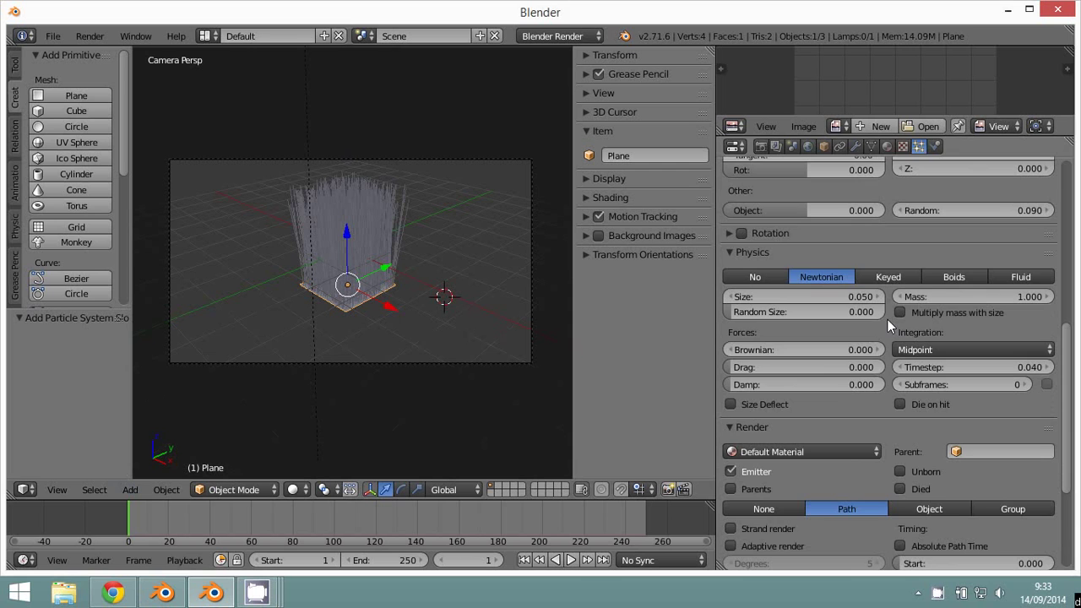
scroll(888, 320, "up", 5)
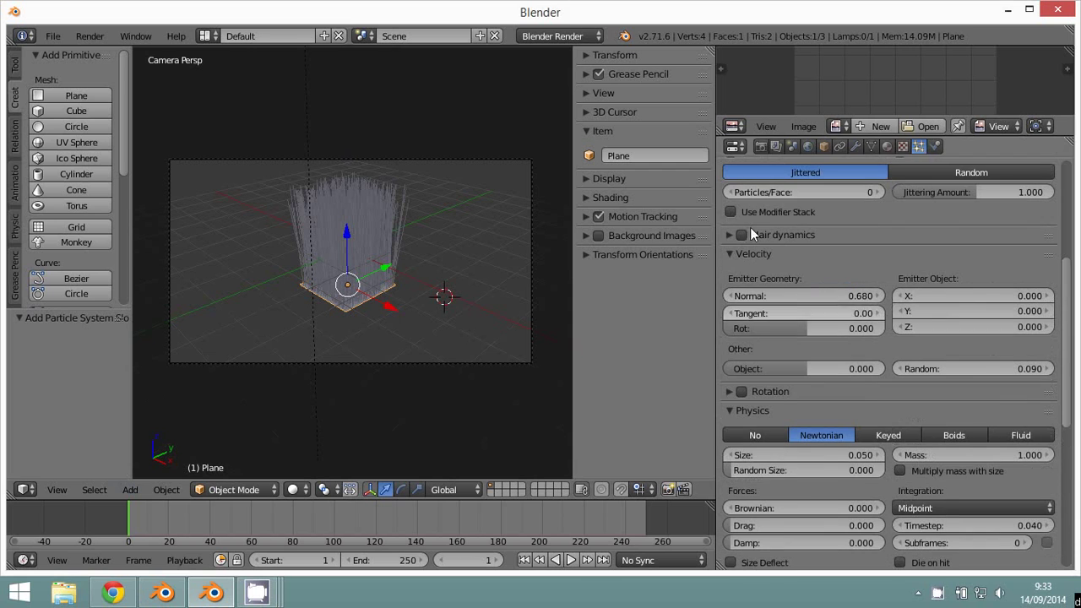
Create a new material with specular intensity 0.031 and hardness 227.
left_click(886, 146)
left_click(828, 254)
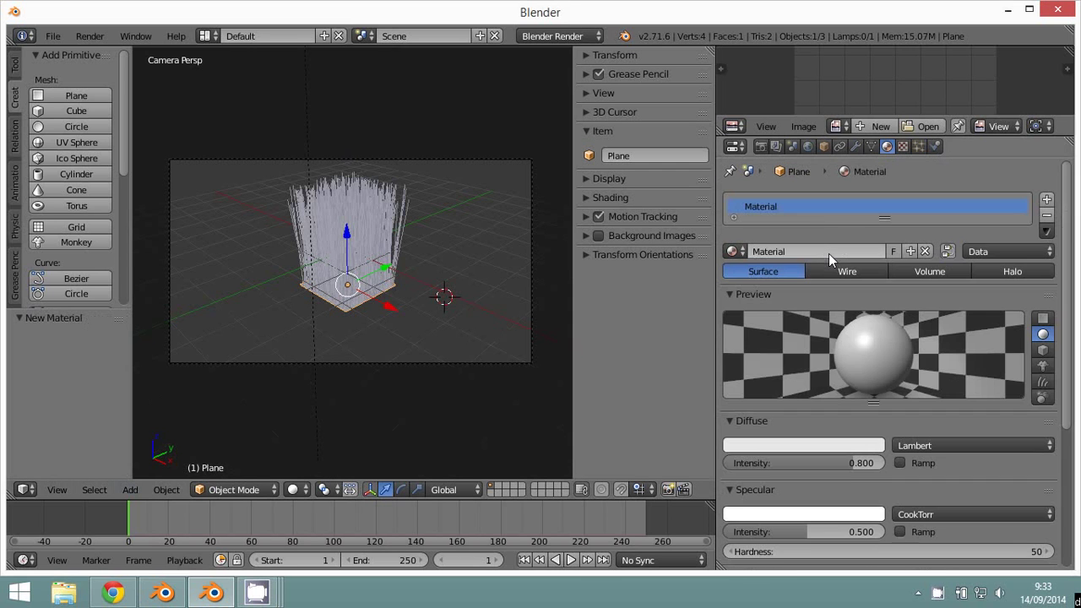
scroll(807, 339, "down", 5)
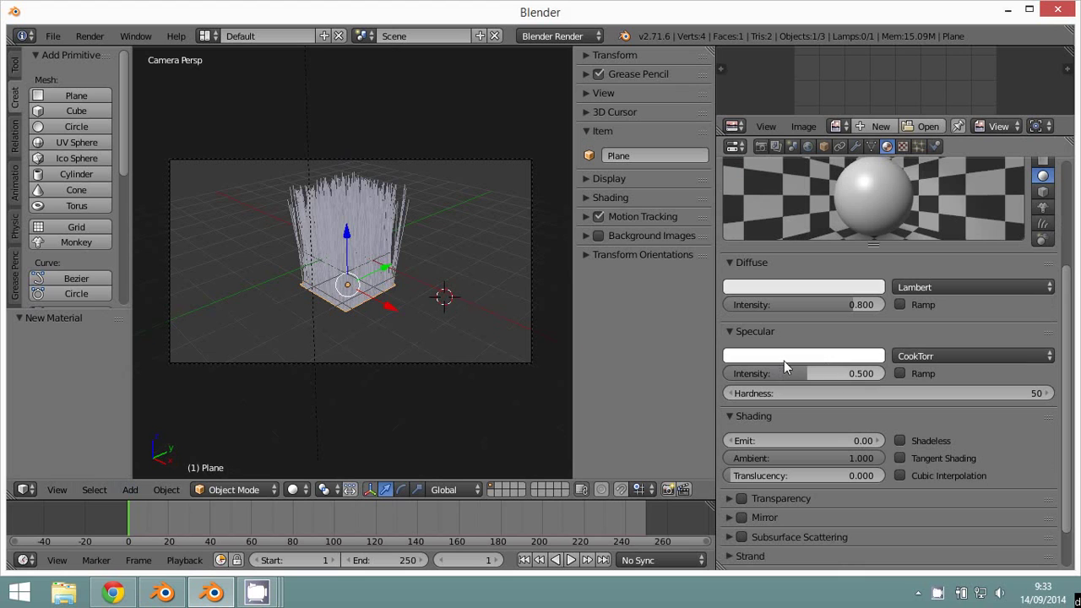
left_click_drag(800, 372, 736, 379)
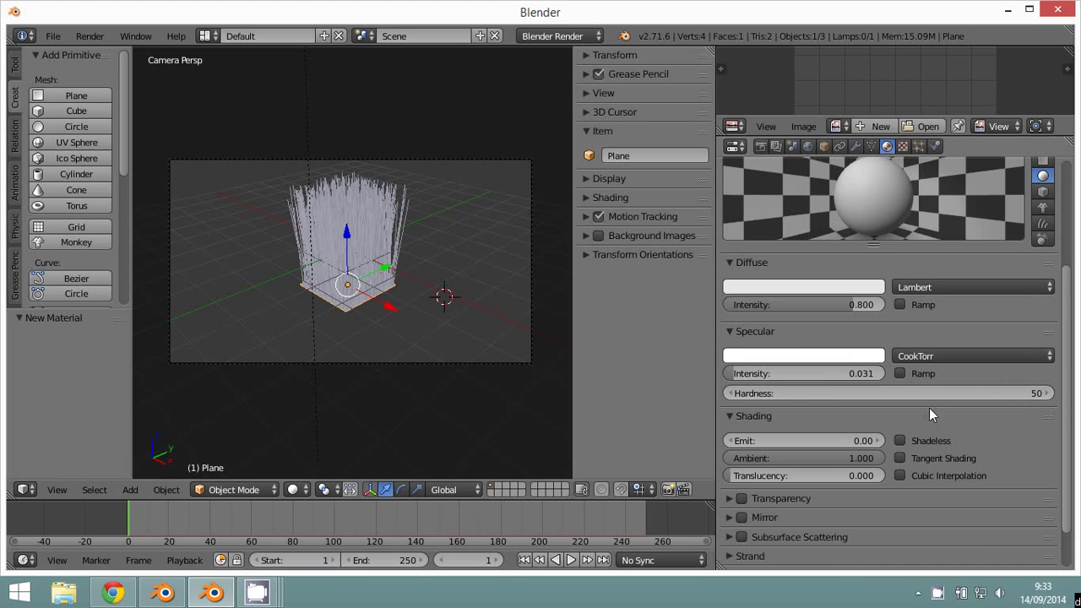
left_click_drag(835, 396, 982, 393)
scroll(797, 382, "down", 2)
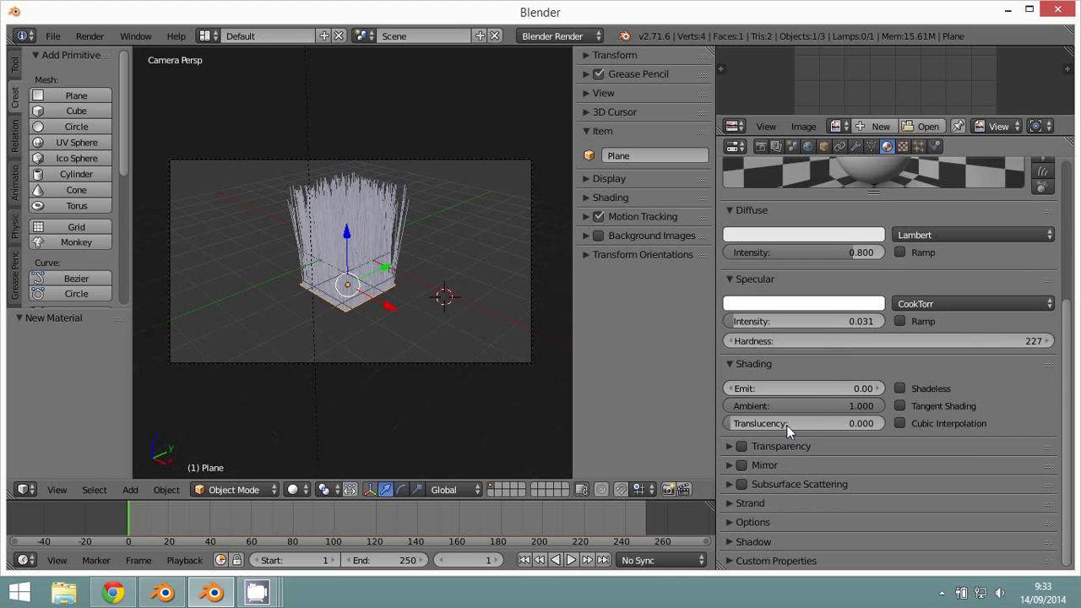
Enable Z Transparency on the material with alpha 0.
left_click(729, 446)
scroll(744, 444, "down", 3)
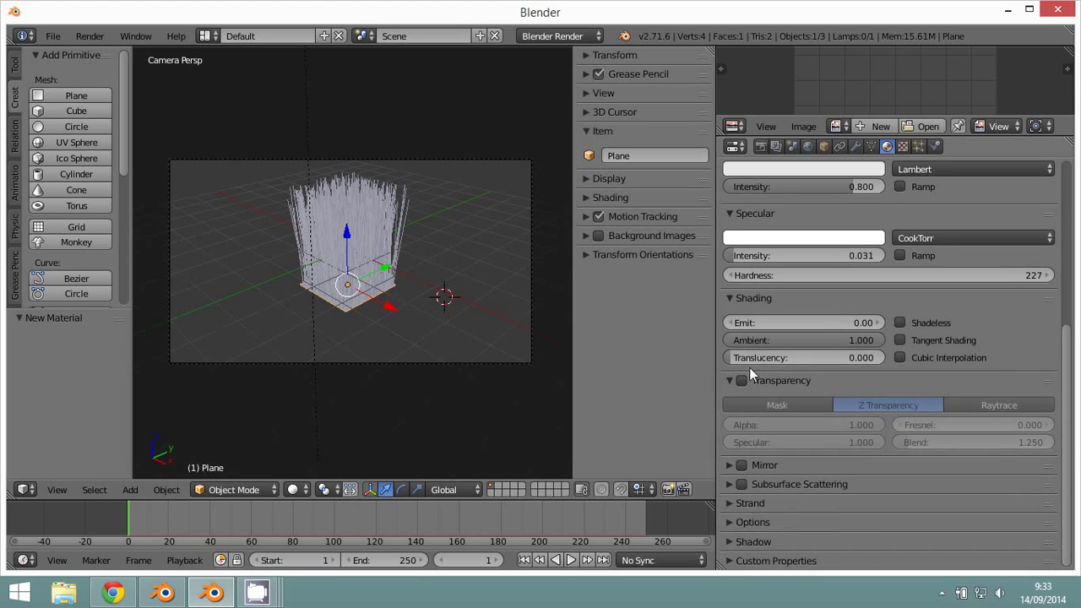
left_click(742, 381)
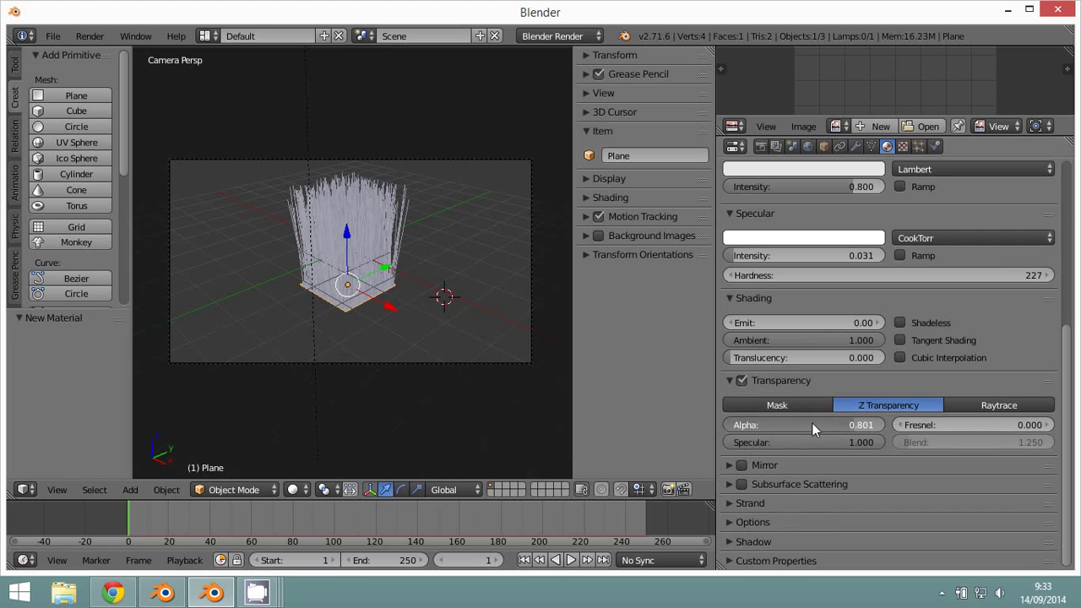
left_click_drag(856, 423, 674, 433)
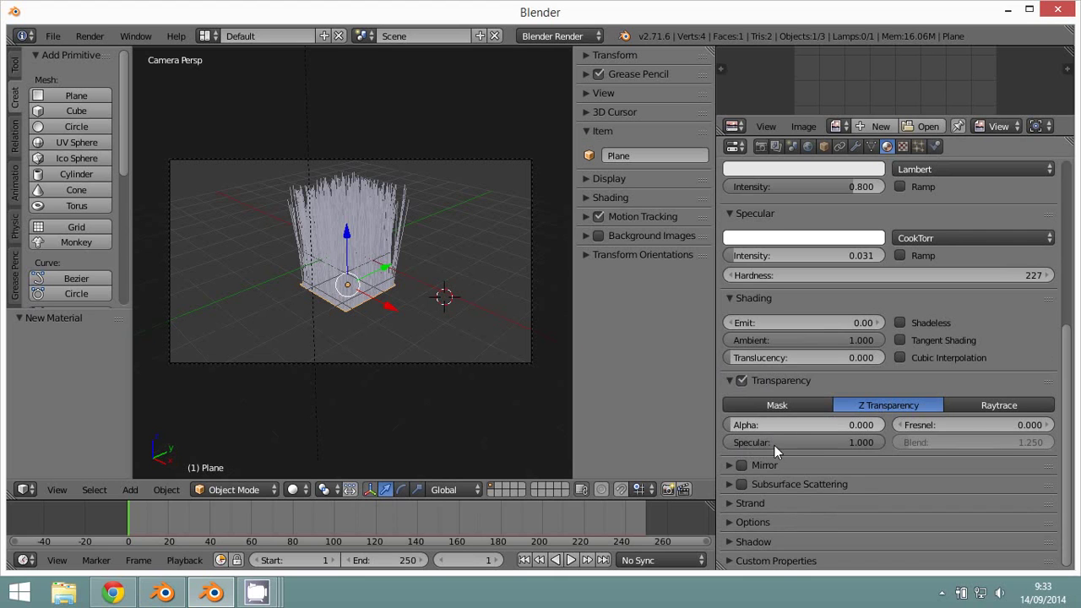
Set the strand width to root 1.3 and tip 0.3.
left_click(730, 504)
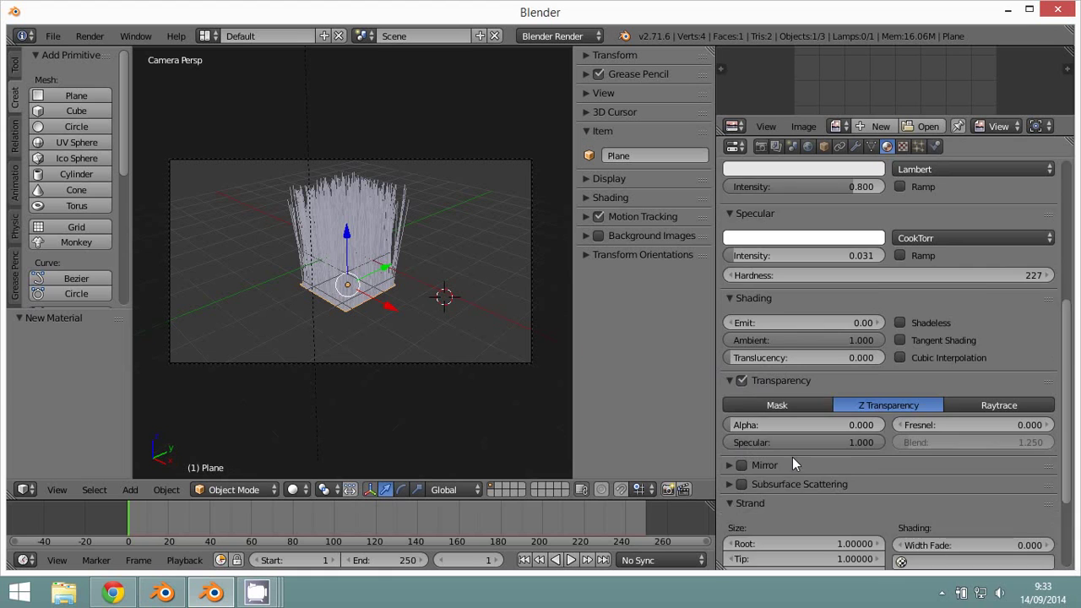
scroll(792, 457, "down", 4)
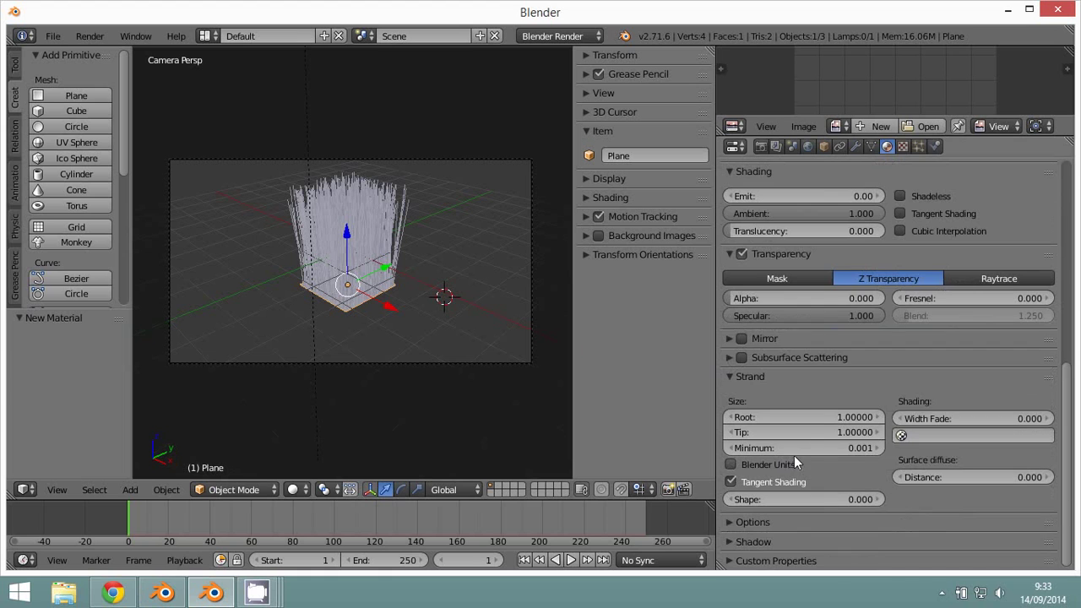
left_click(868, 434)
type("0.3")
key("Return")
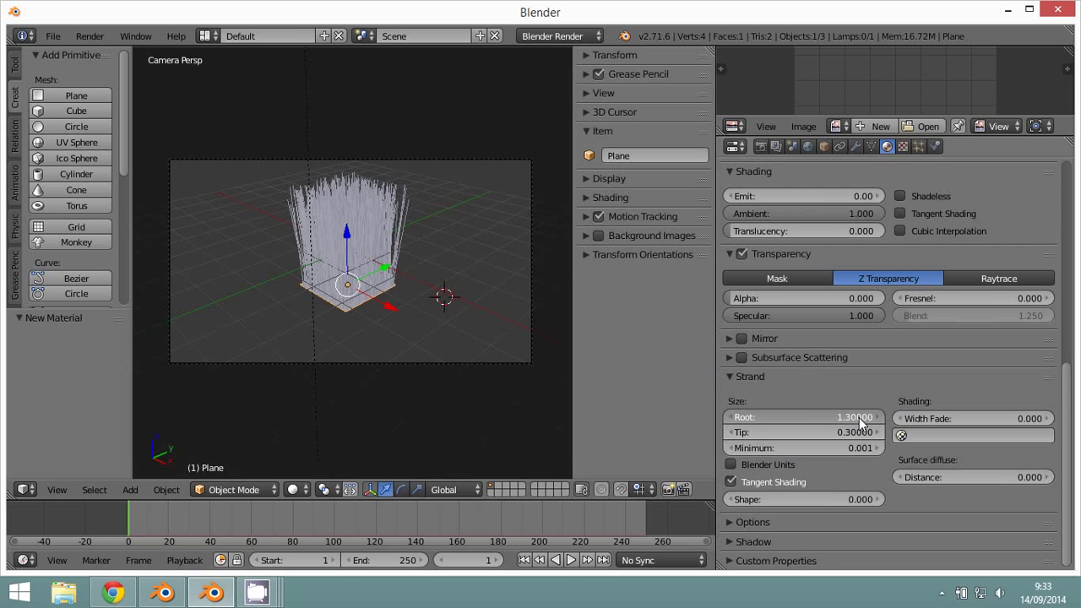
scroll(859, 417, "up", 3, "ctrl")
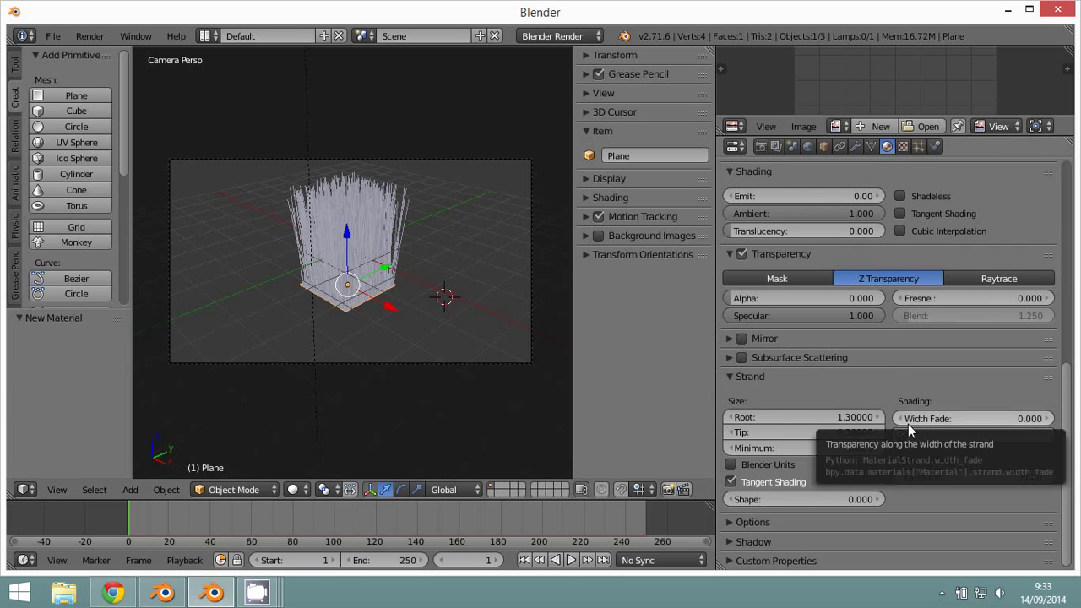
scroll(909, 424, "up", 10)
scroll(908, 424, "up", 5)
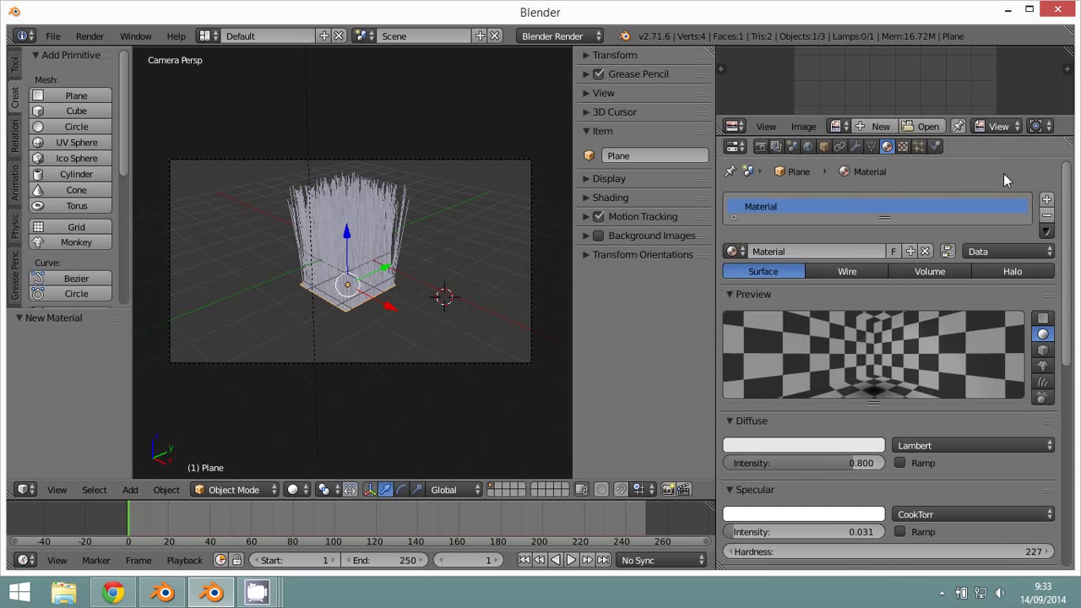
Add a new Blend texture to the hair material.
left_click(903, 147)
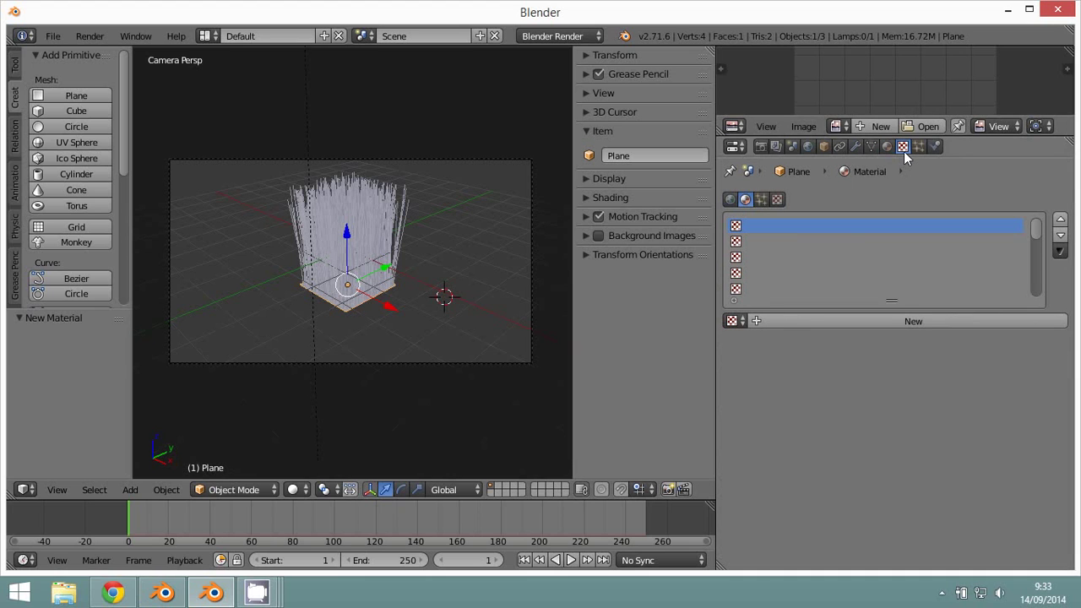
left_click(909, 321)
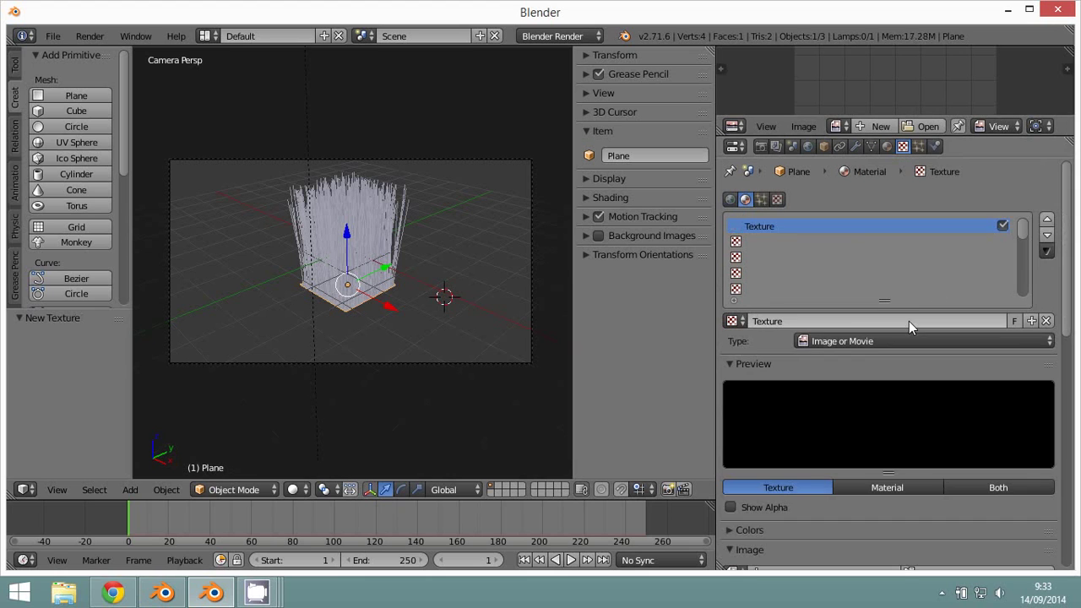
left_click(839, 341)
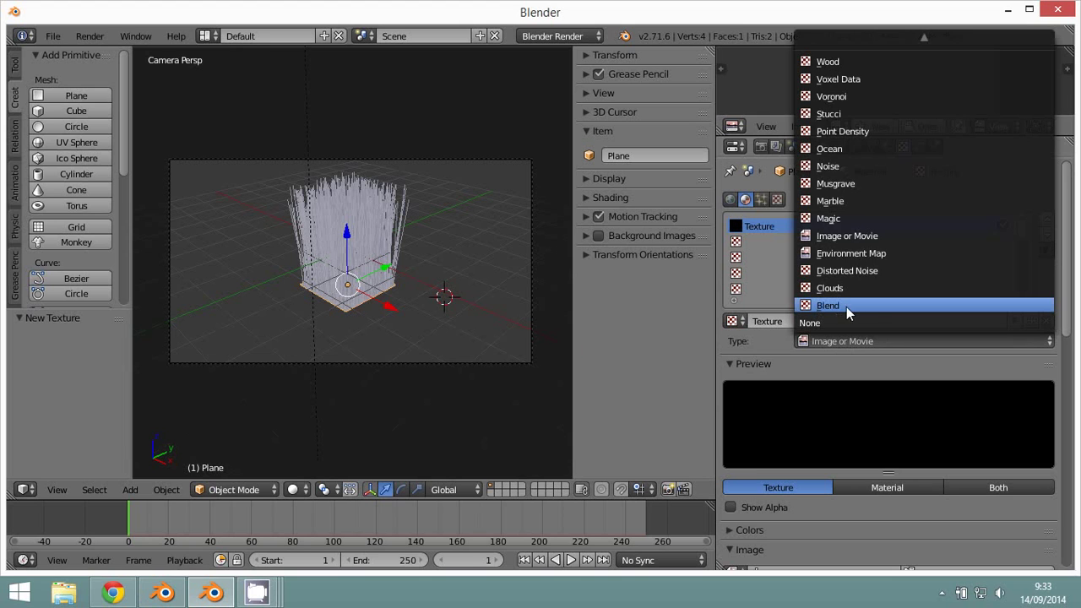
left_click(844, 306)
scroll(905, 354, "down", 2)
scroll(901, 354, "down", 3)
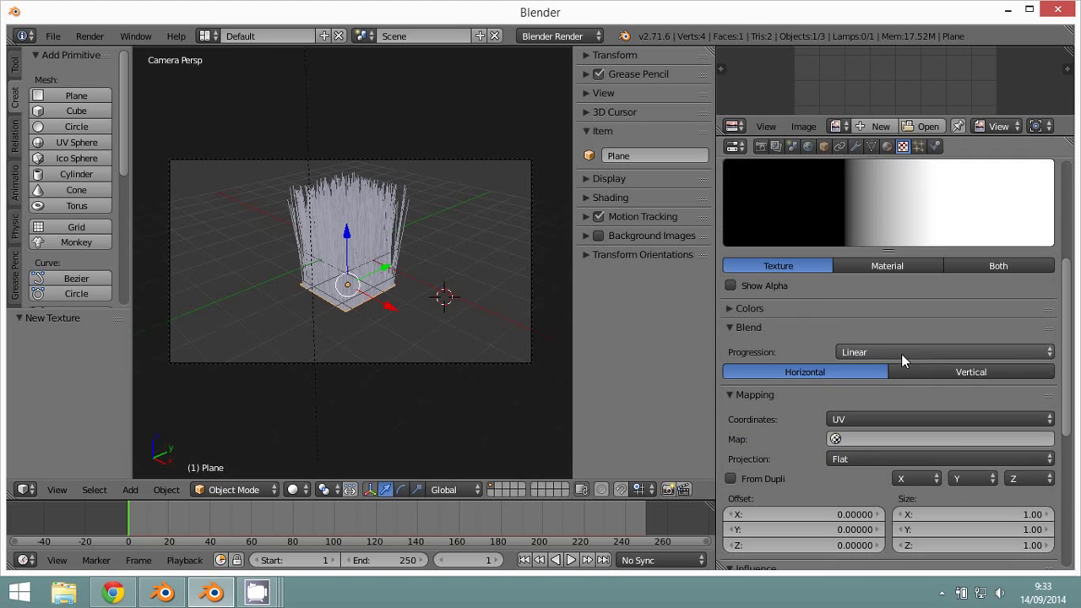
Show alpha in the texture preview and enable the texture's colour ramp.
left_click(732, 286)
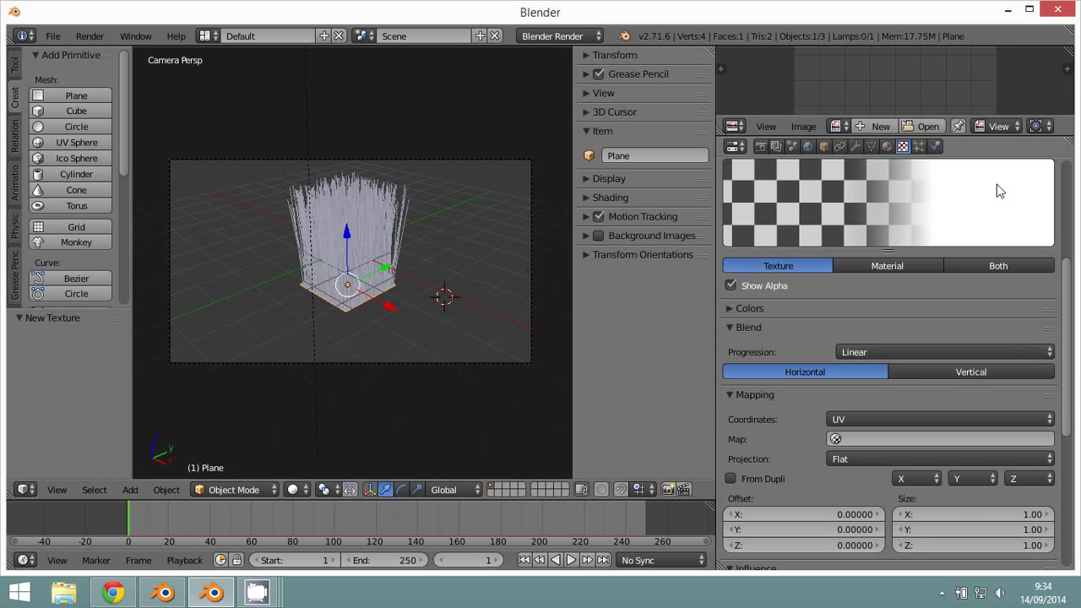
left_click(729, 308)
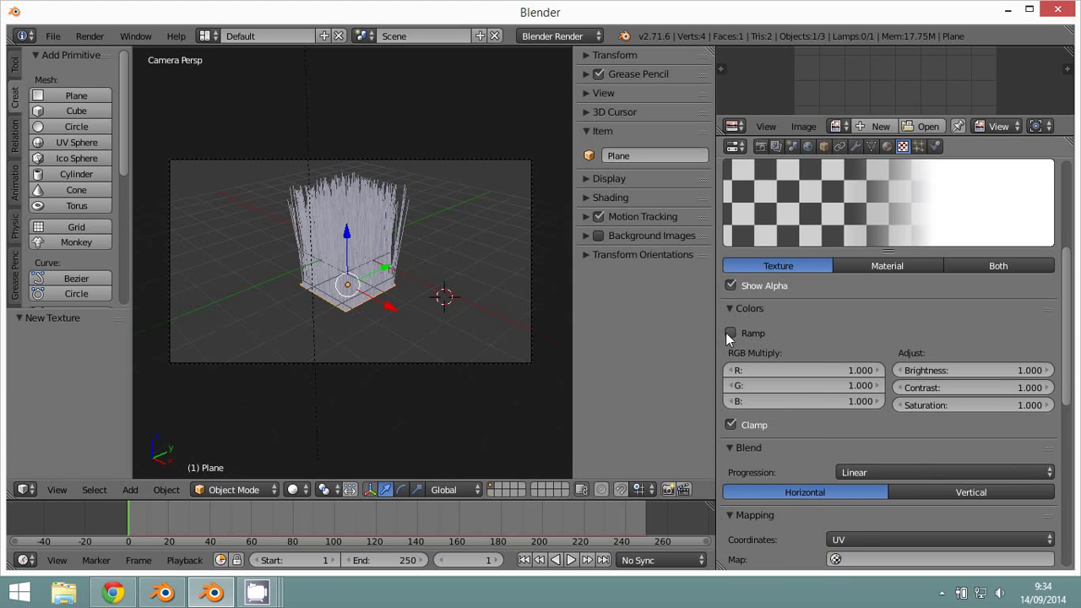
left_click(730, 333)
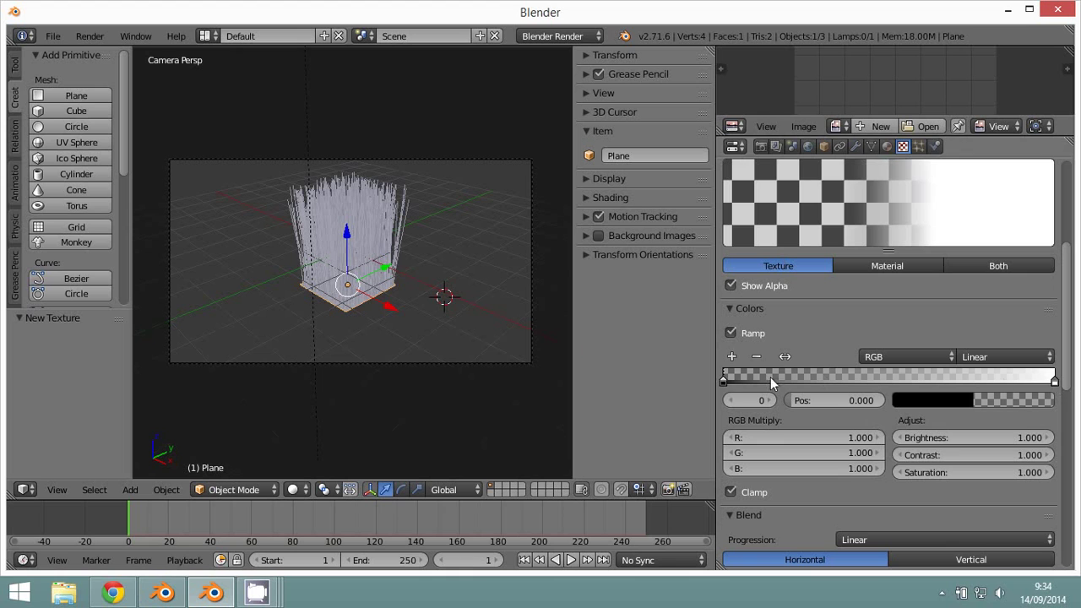
scroll(827, 387, "down", 2)
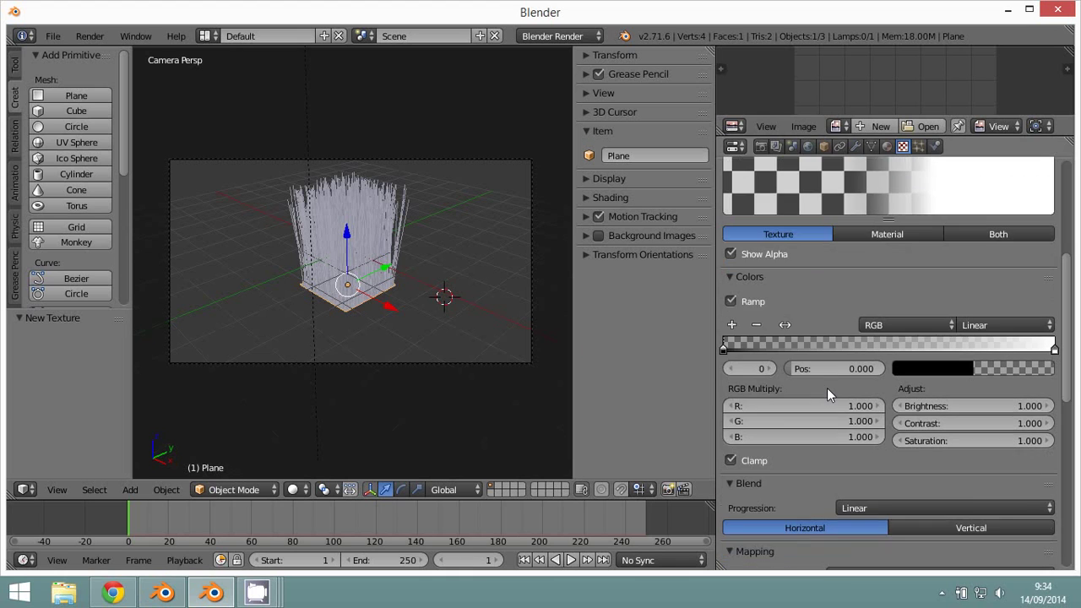
scroll(827, 388, "down", 4)
scroll(828, 387, "down", 2)
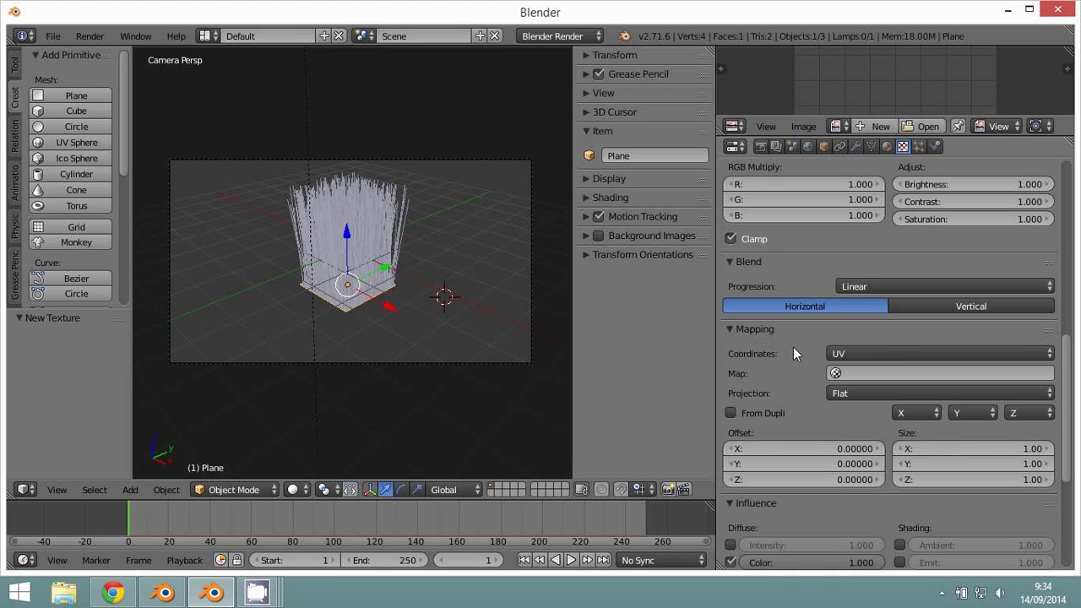
Map the texture with Strand / Particle coordinates and enable Alpha influence.
left_click(866, 355)
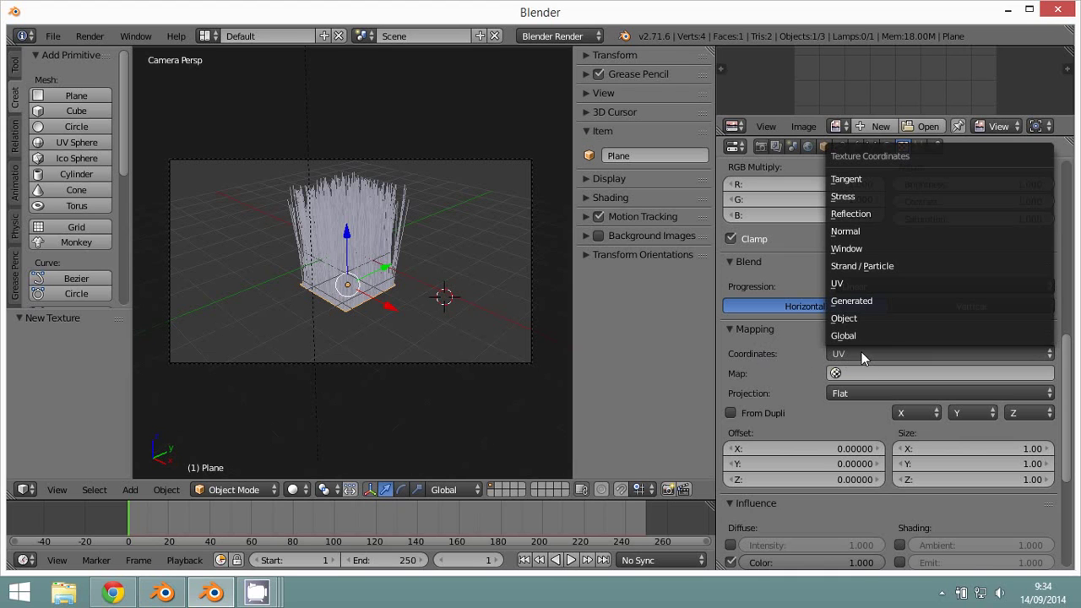
left_click(880, 267)
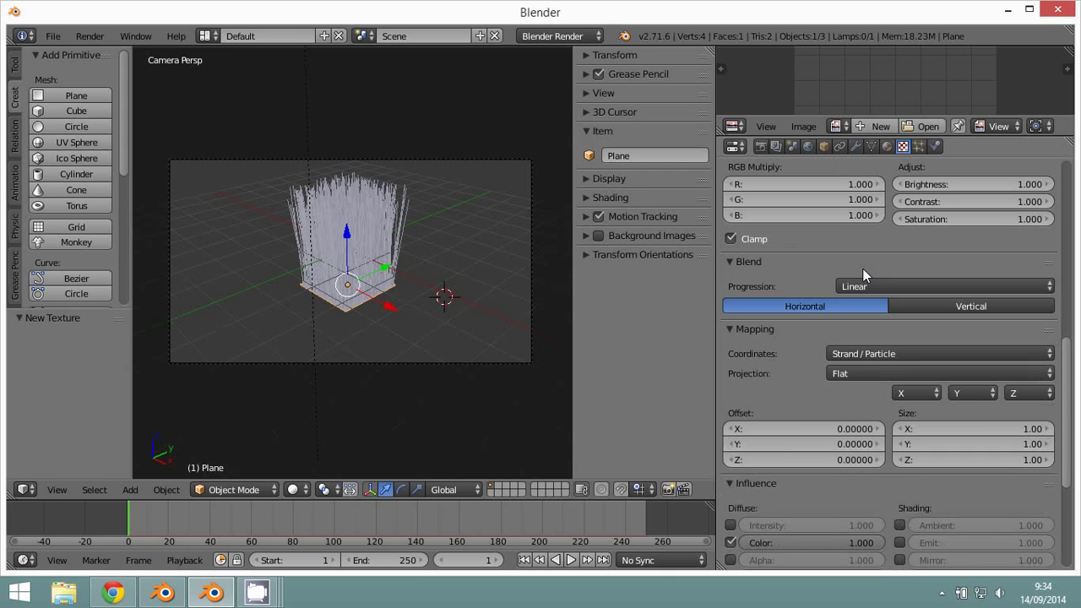
scroll(805, 385, "down", 5)
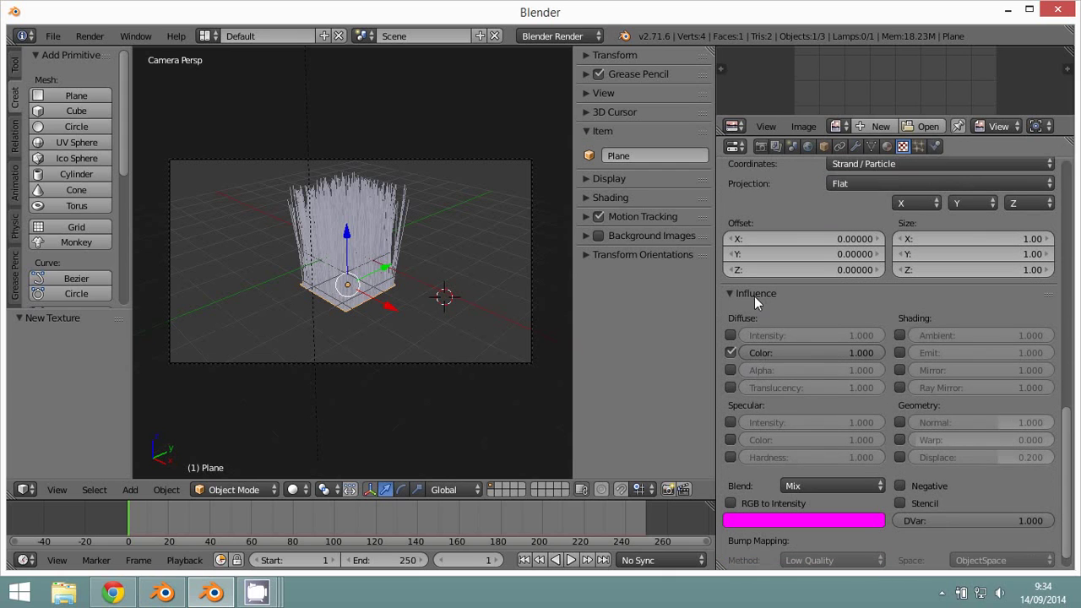
left_click(730, 371)
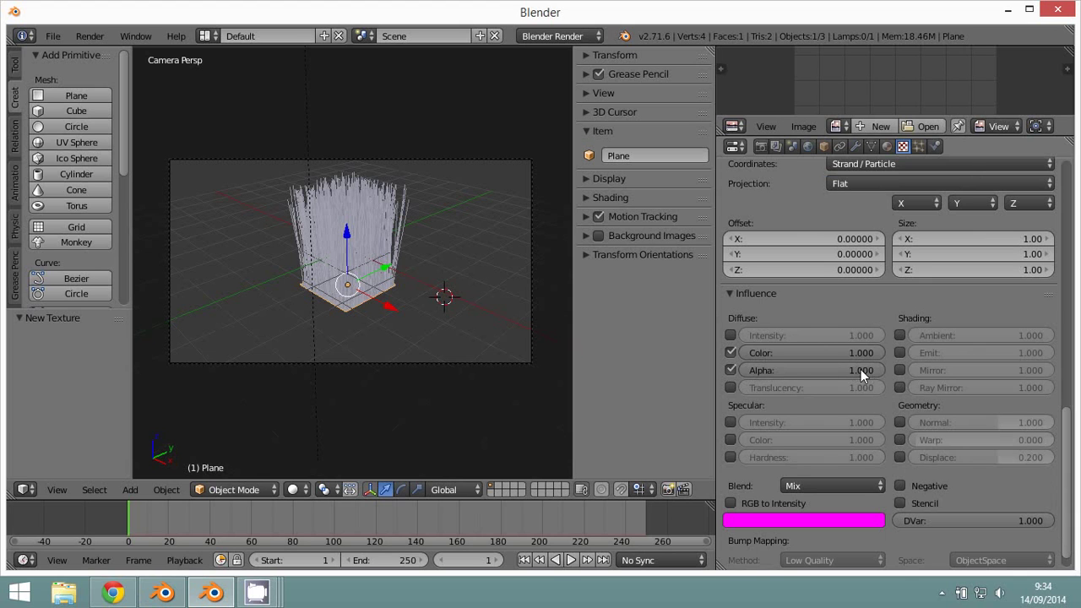
scroll(933, 386, "down", 1)
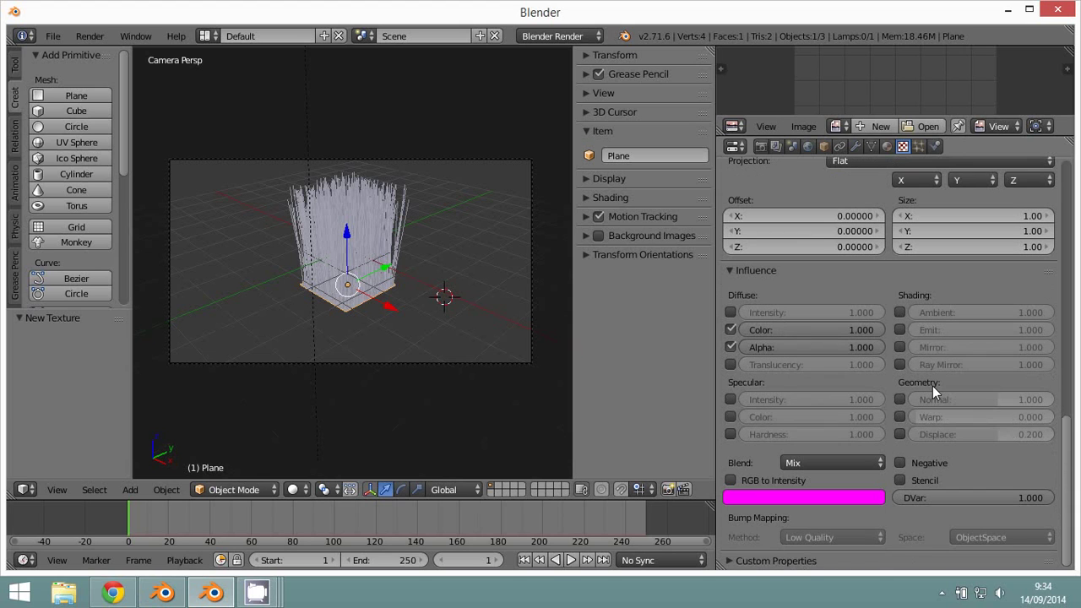
scroll(933, 386, "up", 6)
scroll(931, 384, "up", 6)
scroll(931, 384, "up", 1)
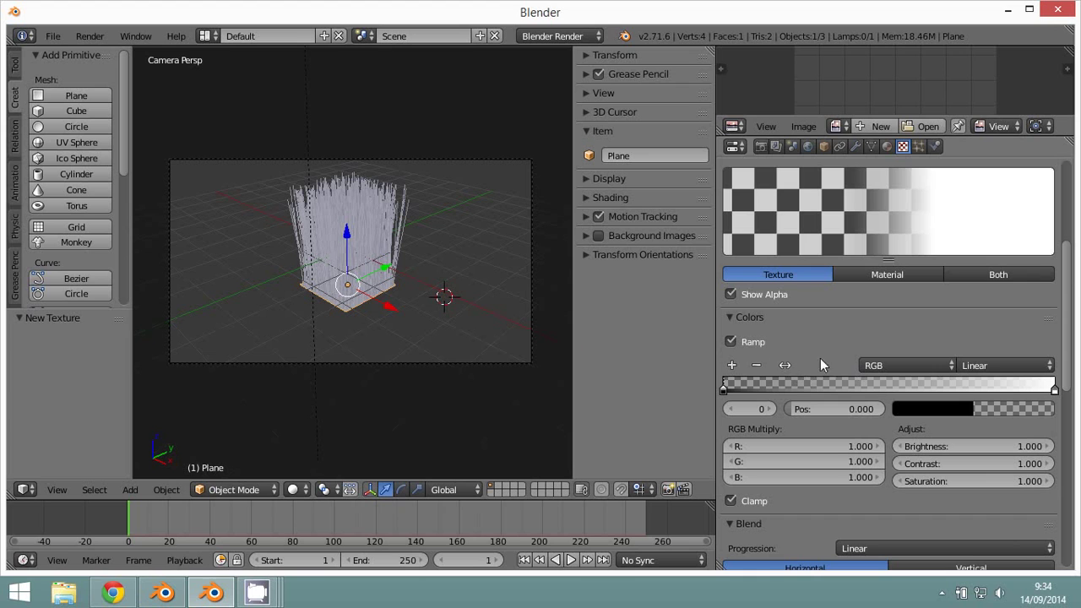
Flip the colour ramp so it fades from white to transparent.
left_click(785, 365)
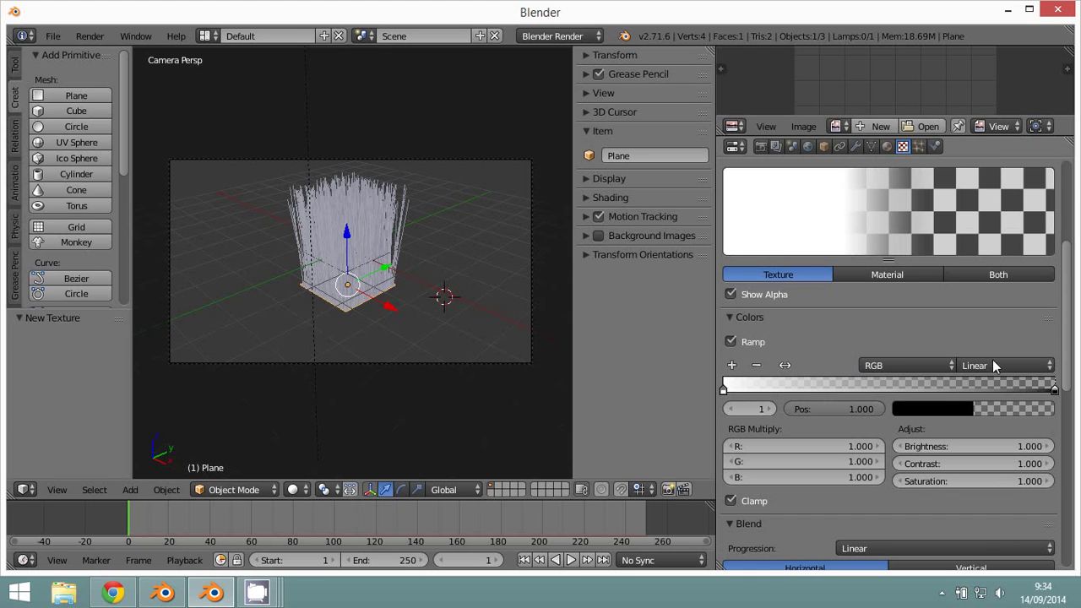
scroll(997, 351, "down", 2)
scroll(949, 274, "up", 2)
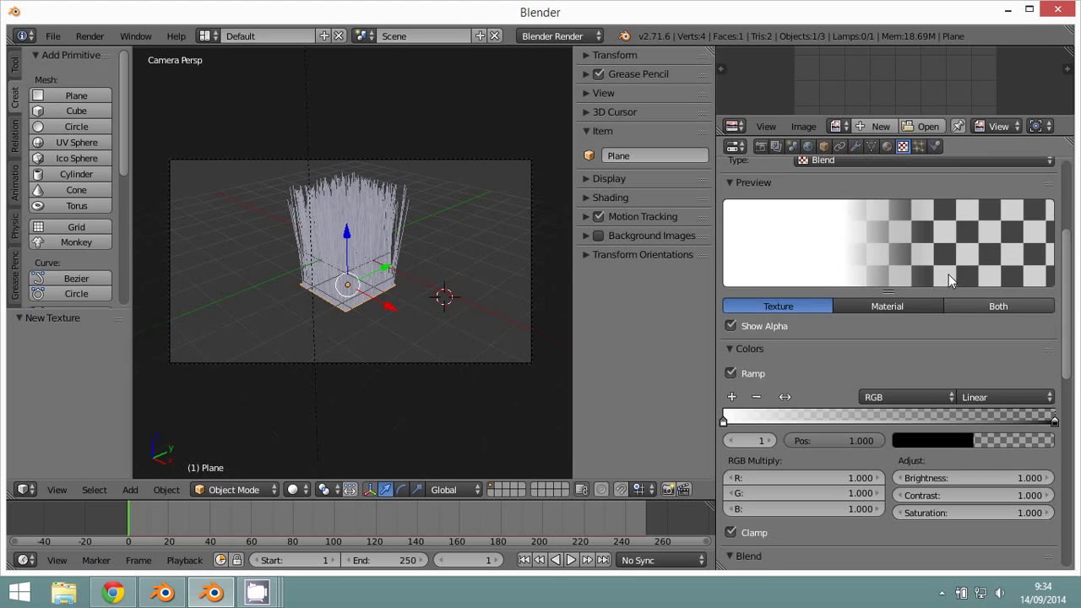
scroll(949, 275, "up", 2)
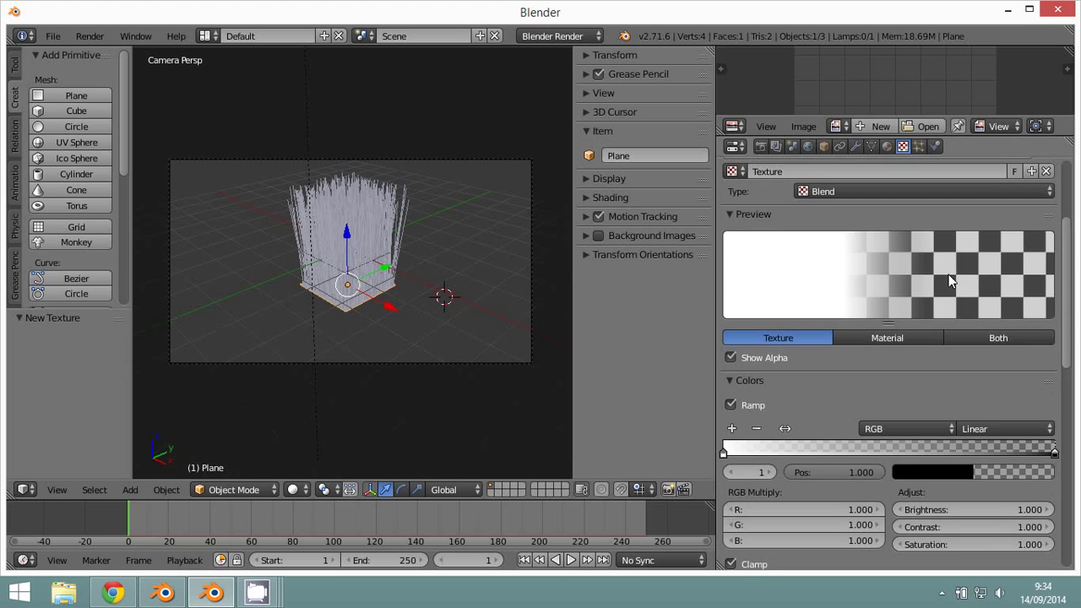
Colour ramp stop 0 orange (R 1.000, G 0.341, B 0.034), previewing both texture and material on hair.
left_click(1000, 337)
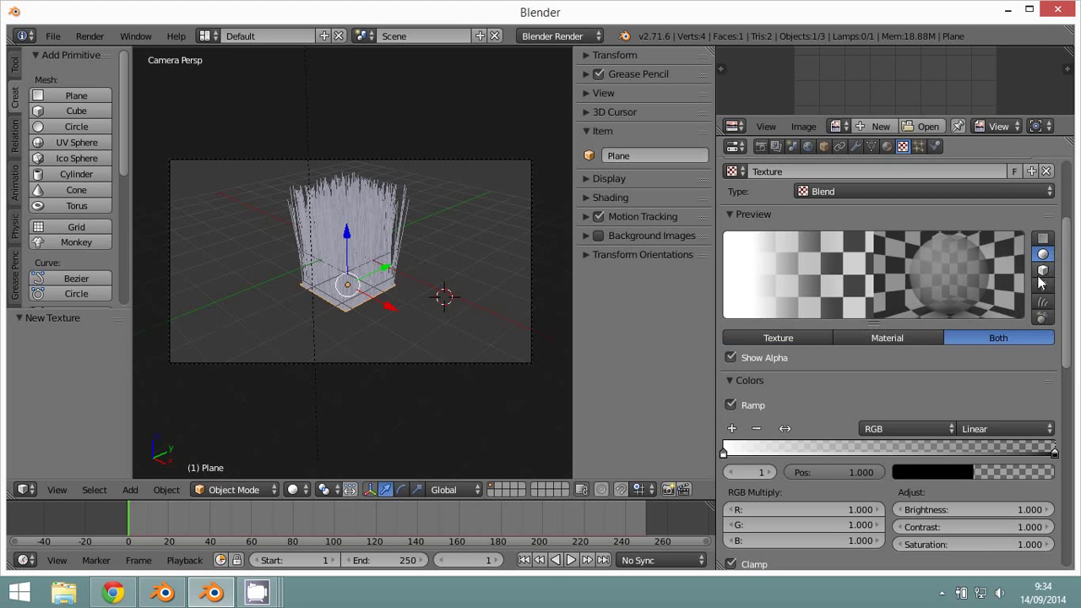
left_click(1044, 301)
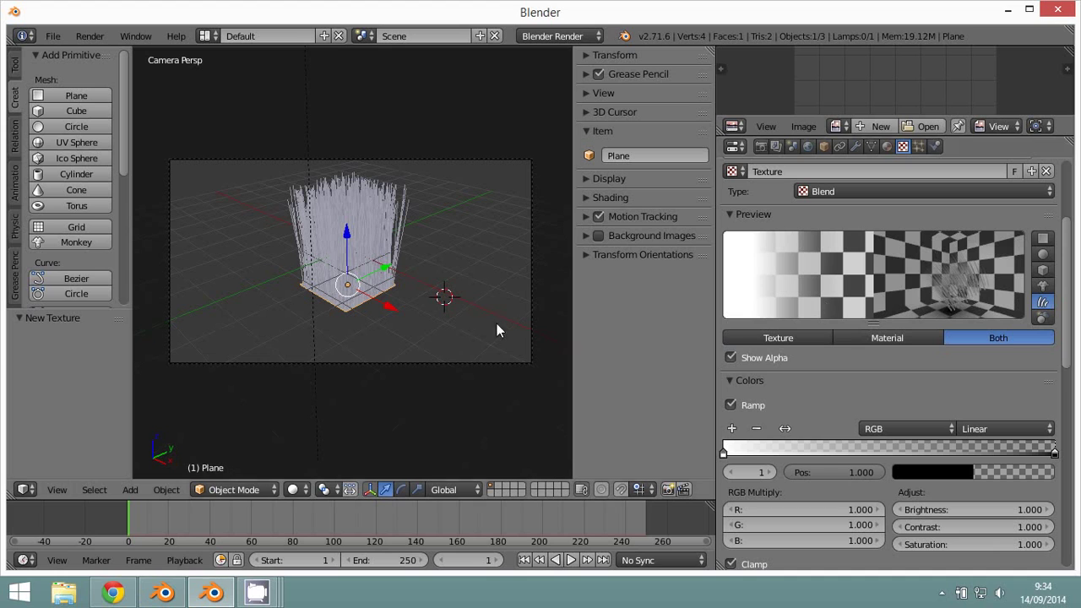
left_click(724, 454)
left_click(974, 472)
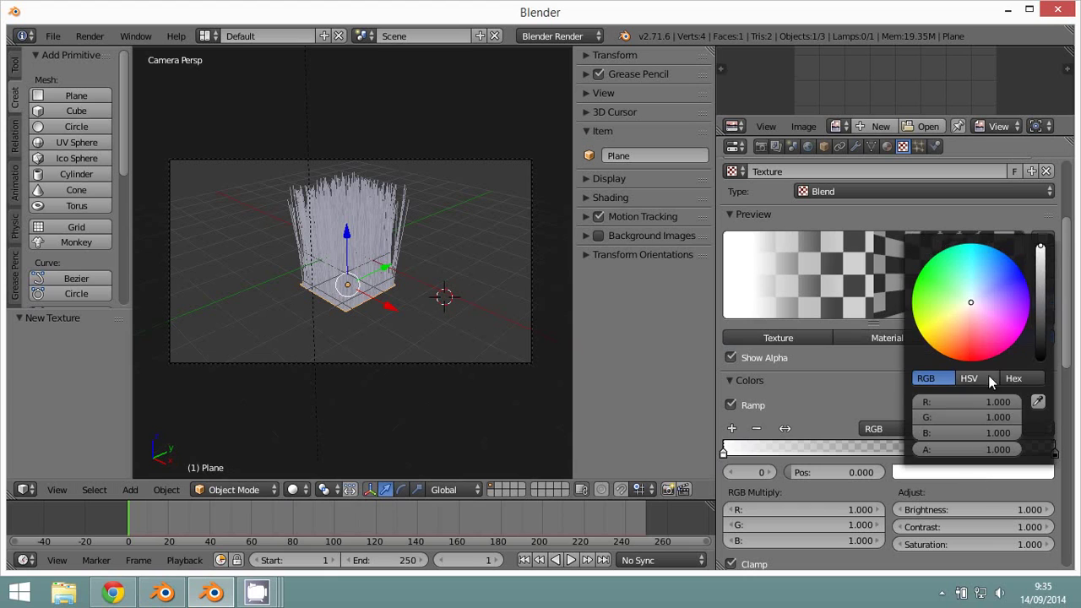
left_click_drag(969, 310, 947, 342)
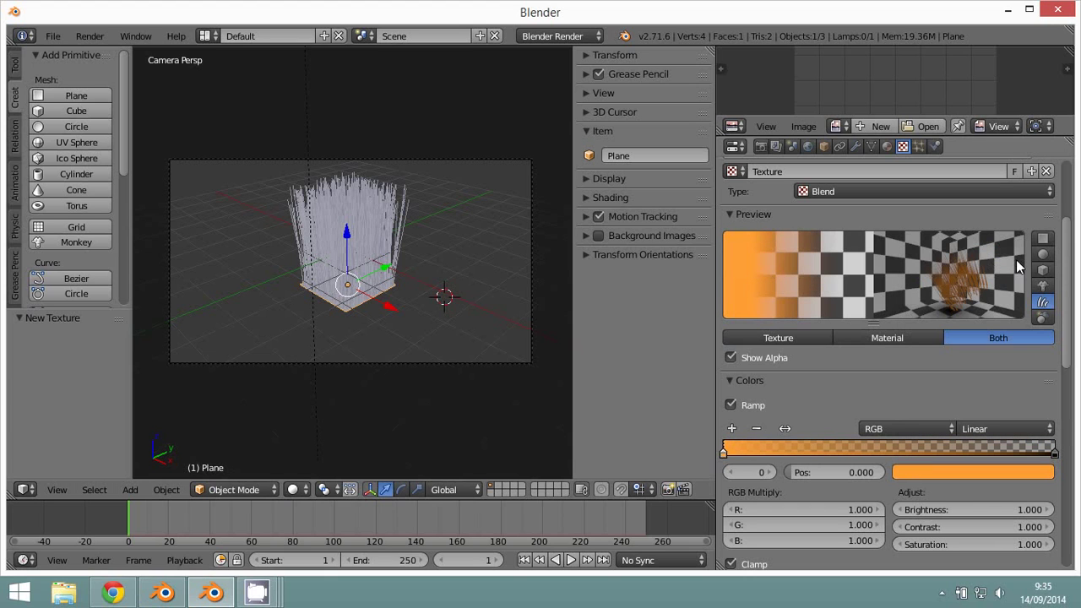
left_click(903, 337)
left_click(963, 338)
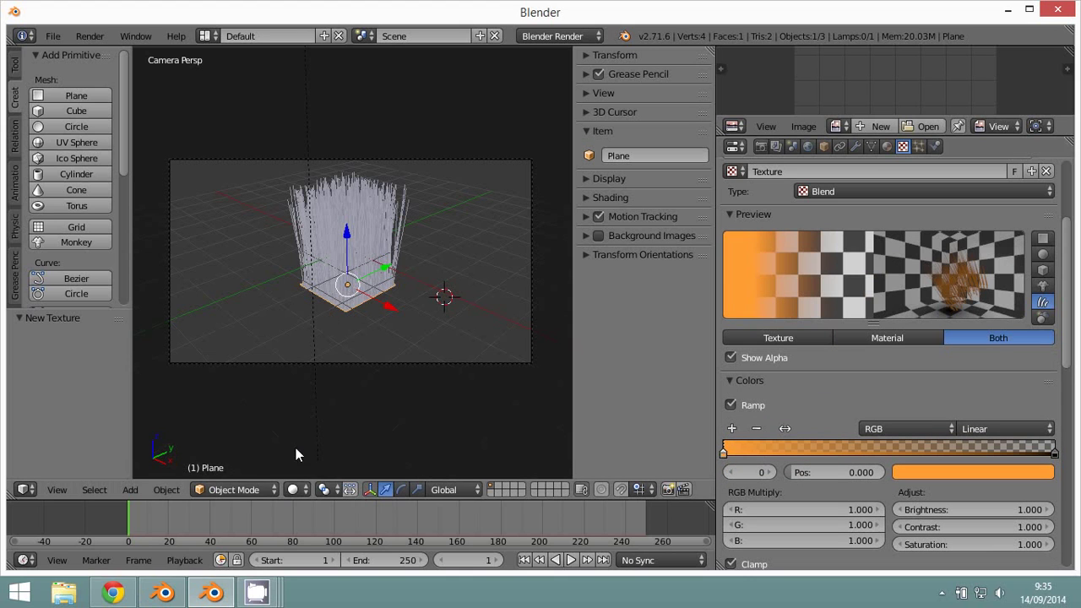
Switch the viewport to Rendered shading and move the ramp's end stop to position 0.269.
left_click(293, 490)
left_click(322, 386)
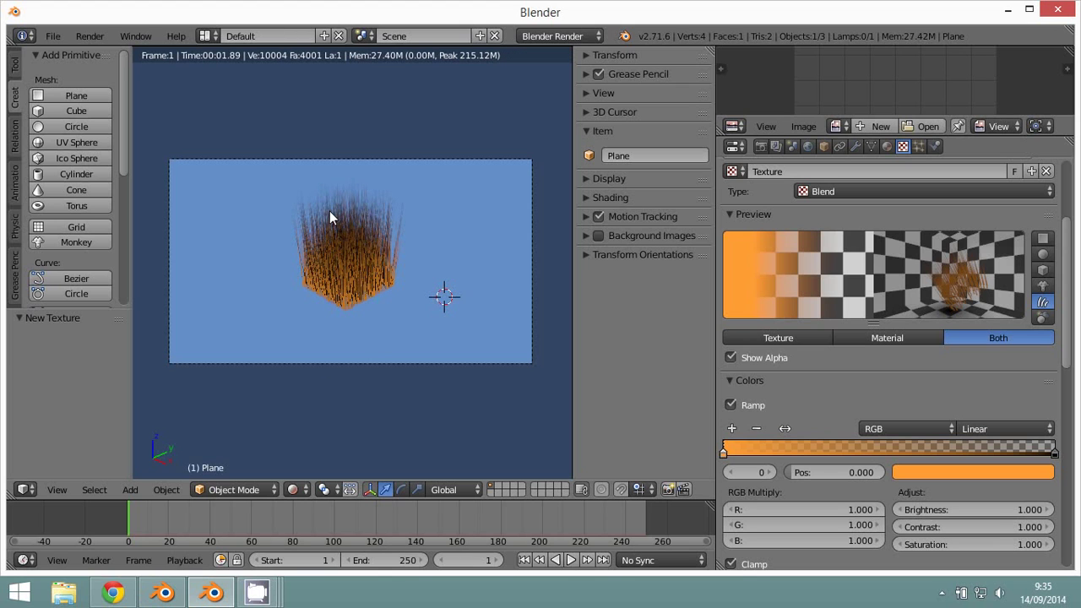
left_click(1053, 456)
left_click(944, 471)
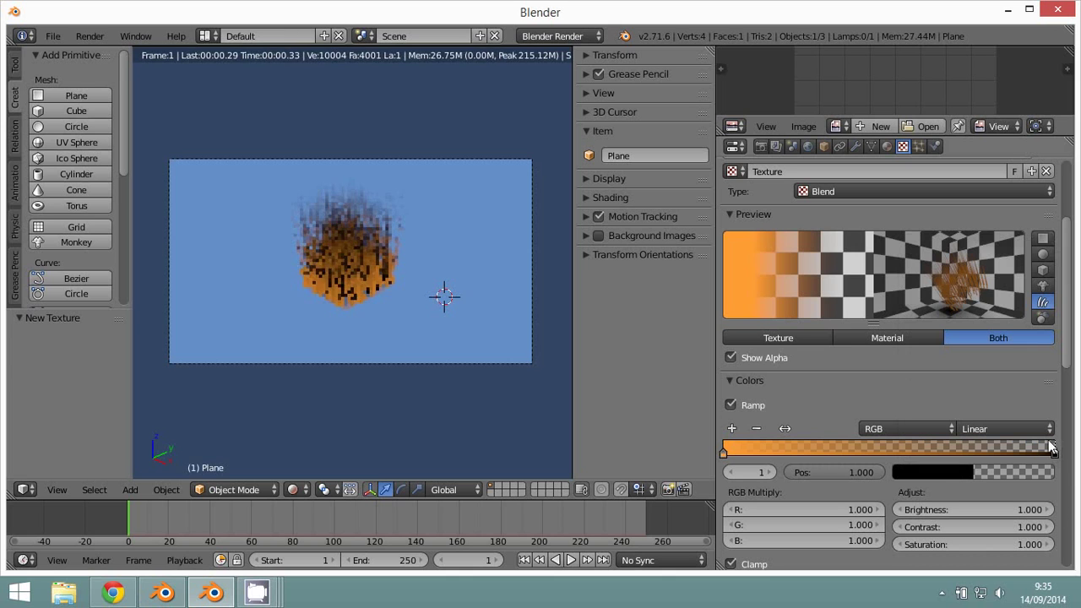
left_click_drag(1053, 449, 813, 451)
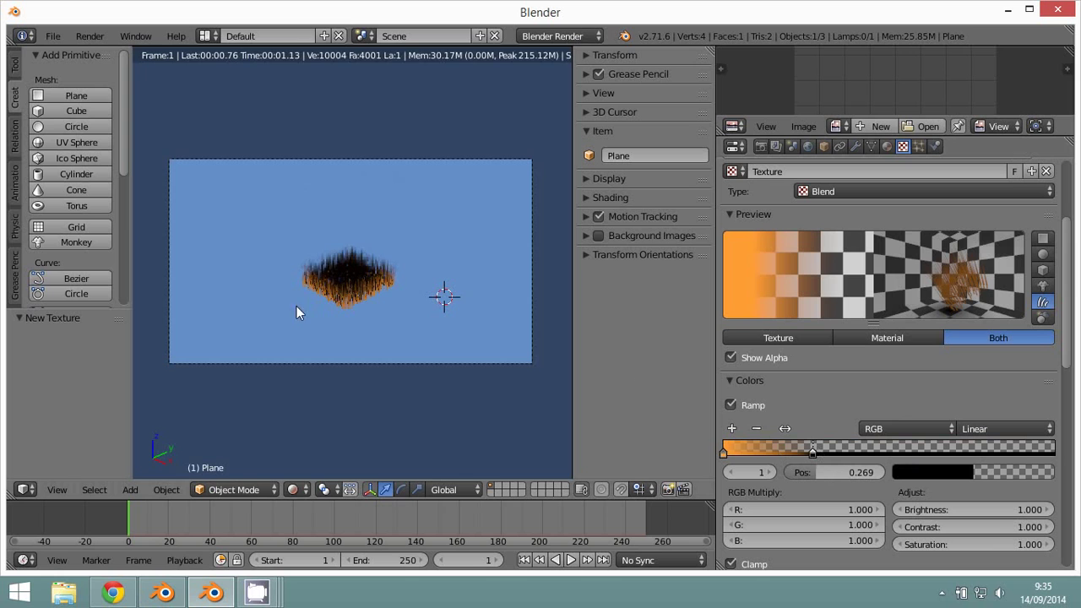
key("KP_0")
scroll(354, 325, "up", 3)
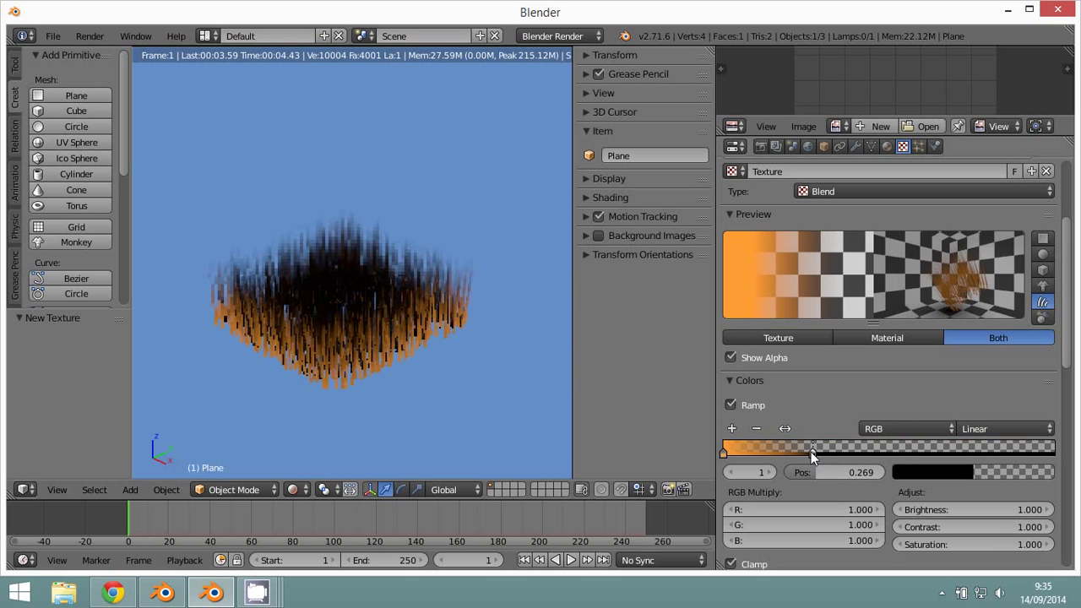
Make the second ramp stop green and move it to position 0.629.
left_click(942, 480)
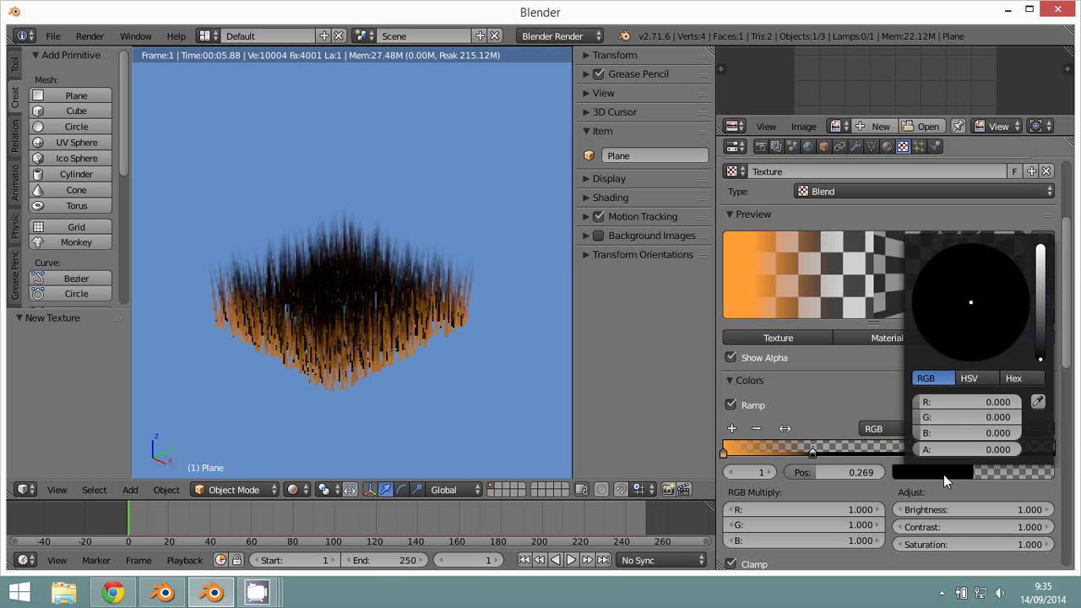
left_click(1040, 290)
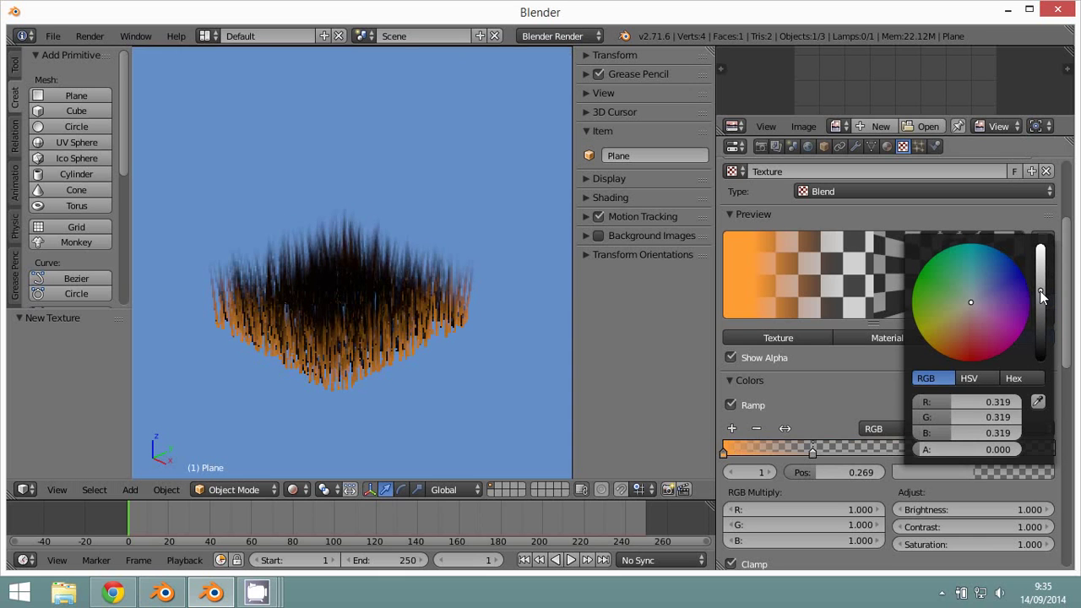
left_click_drag(971, 298, 917, 277)
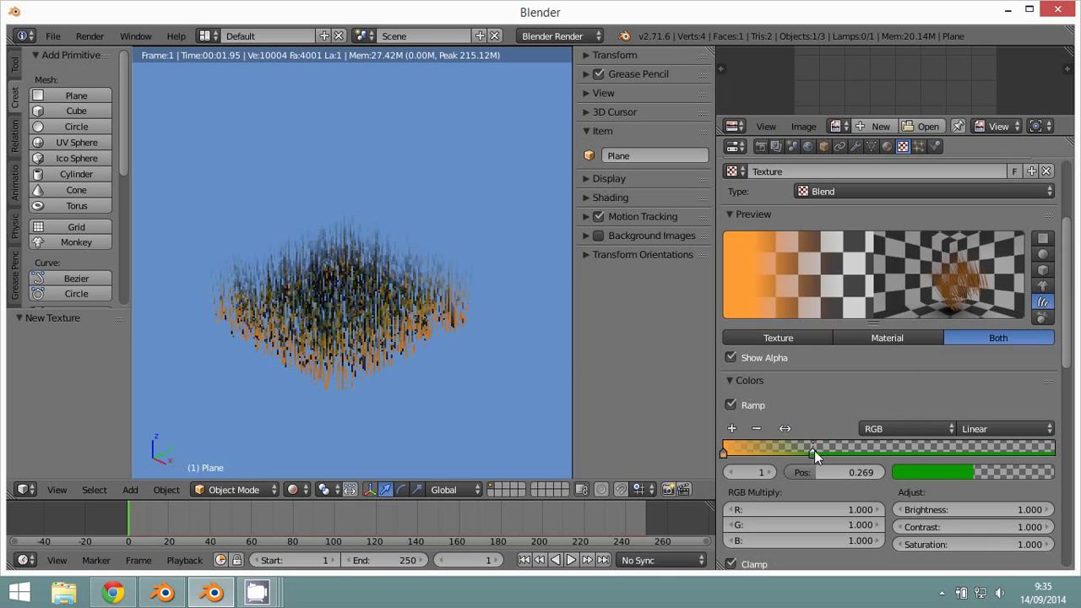
left_click_drag(813, 452, 932, 456)
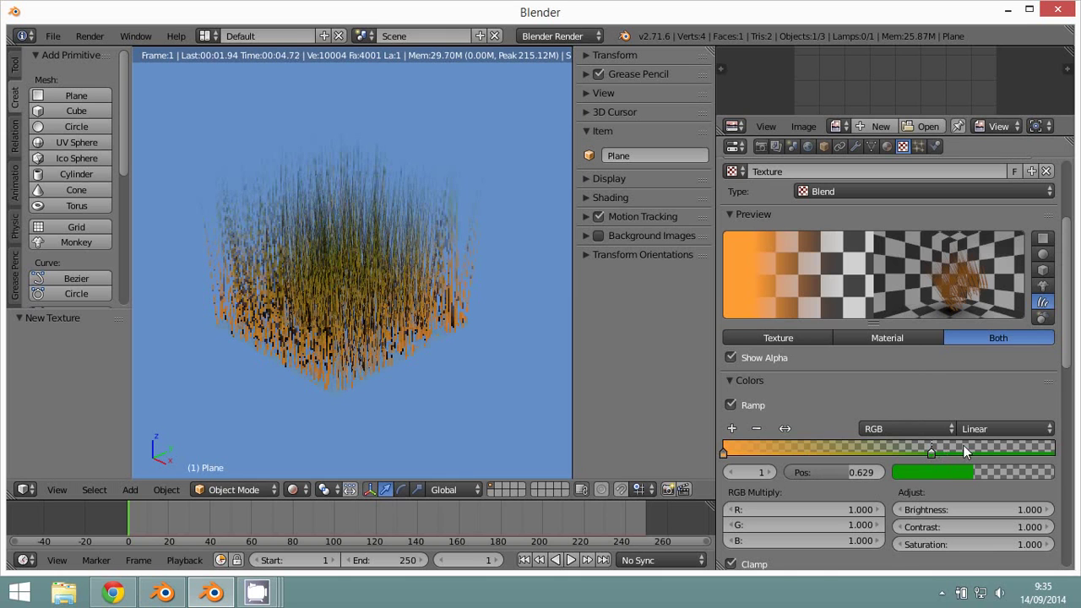
Set the colour ramp interpolation to B-Spline.
scroll(963, 445, "down", 2)
scroll(972, 355, "down", 3)
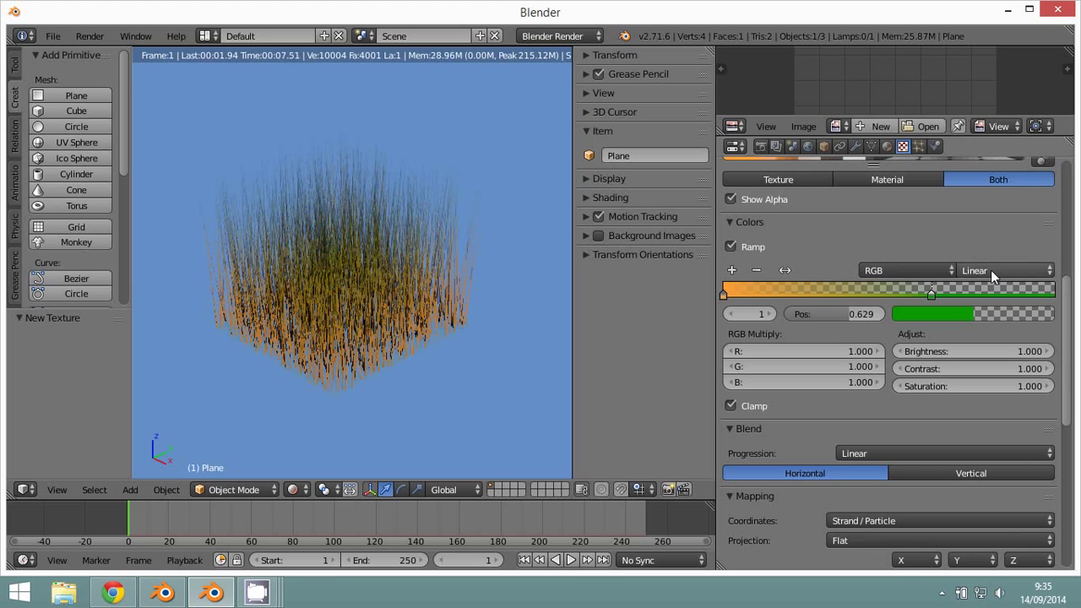
left_click(991, 270)
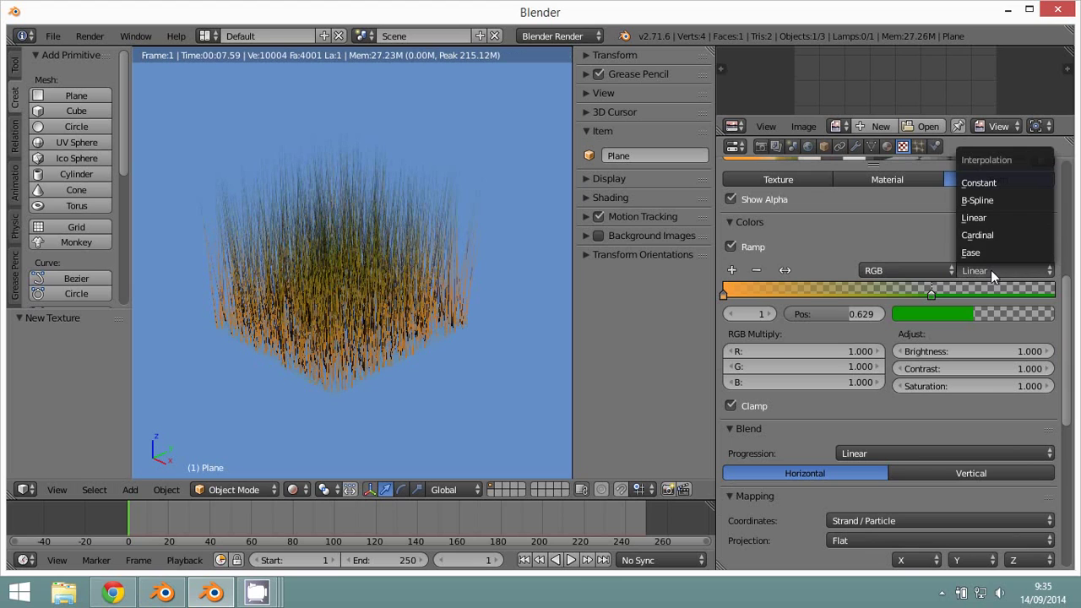
left_click(980, 199)
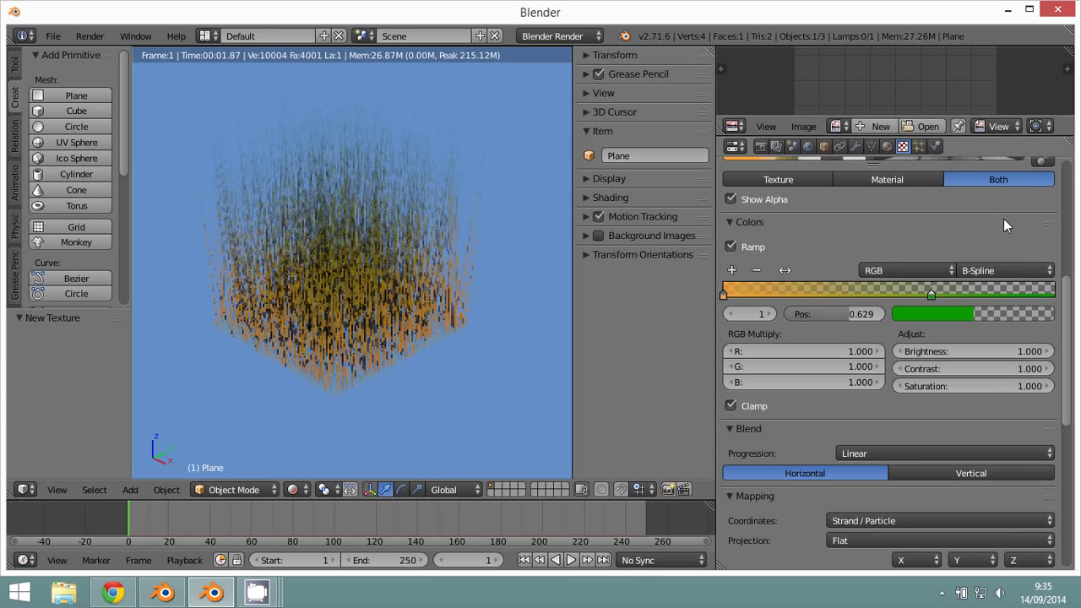
scroll(1004, 218, "up", 4)
scroll(1005, 219, "up", 2)
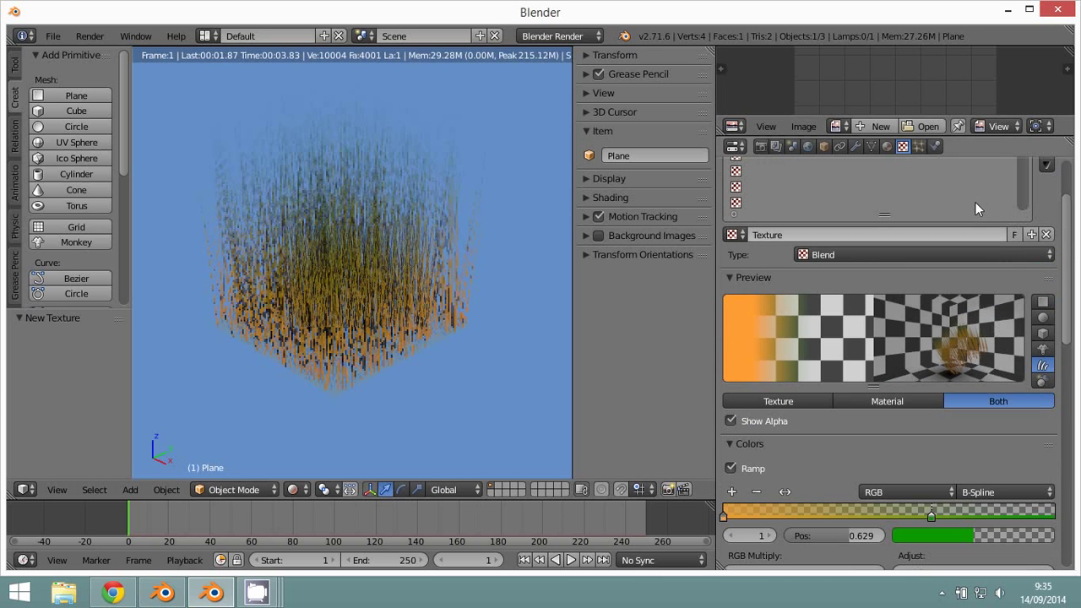
Enable Strand render and B-Spline paths for the hair, raising path steps from 3 to 4.
left_click(918, 147)
scroll(897, 382, "down", 3)
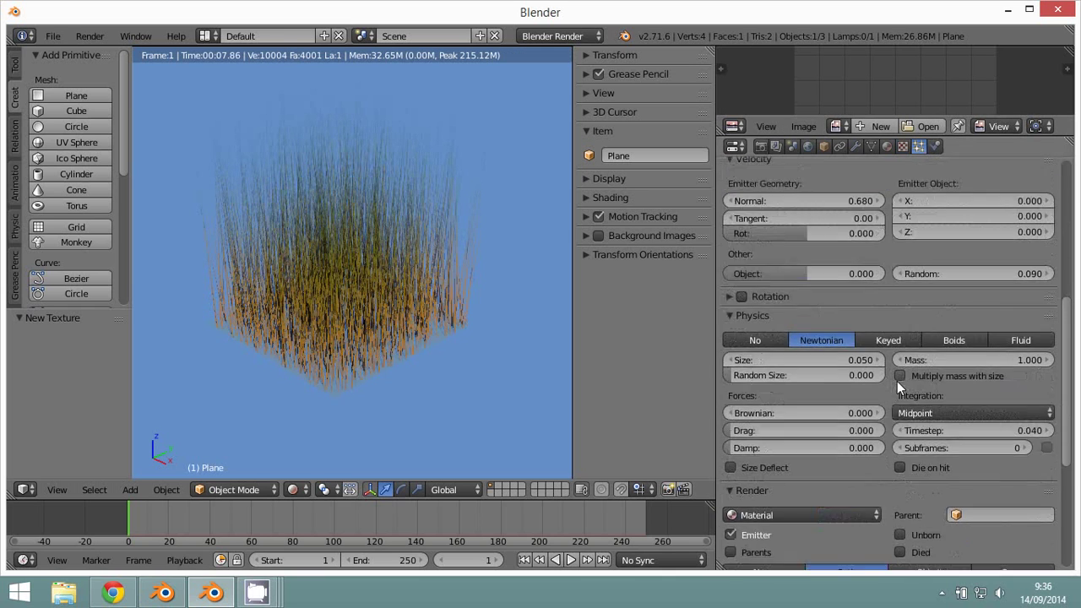
scroll(897, 381, "down", 3)
scroll(897, 381, "down", 3)
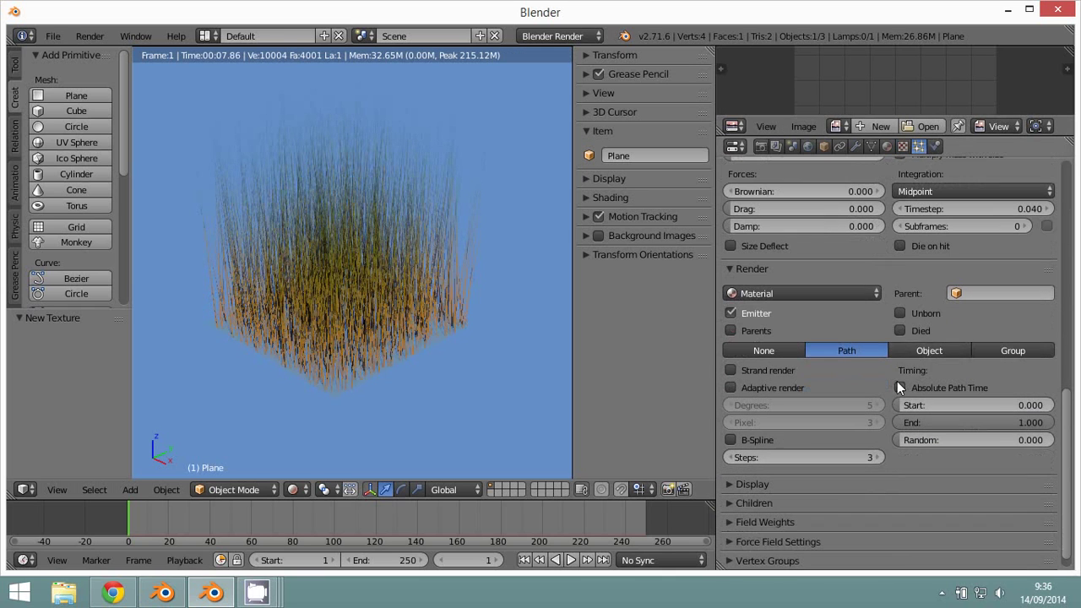
left_click(731, 370)
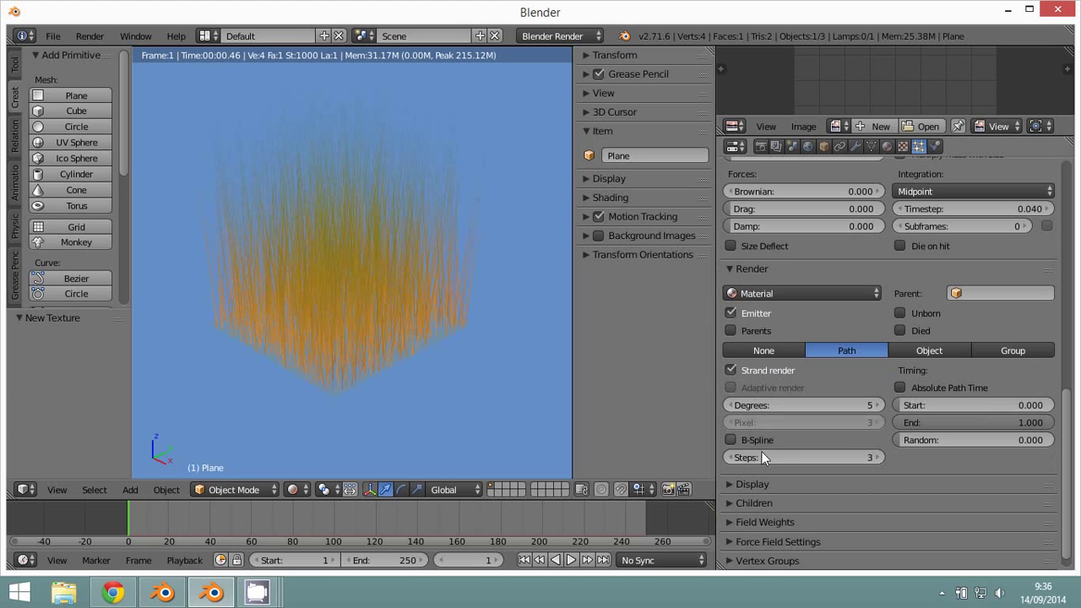
left_click(732, 440)
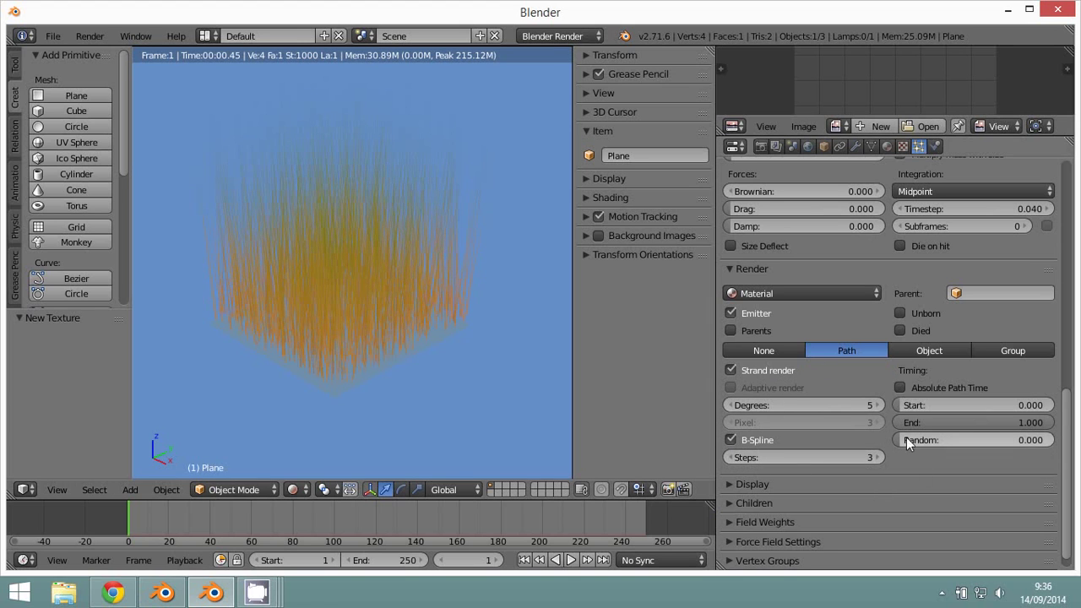
left_click(875, 458)
scroll(1003, 446, "up", 7)
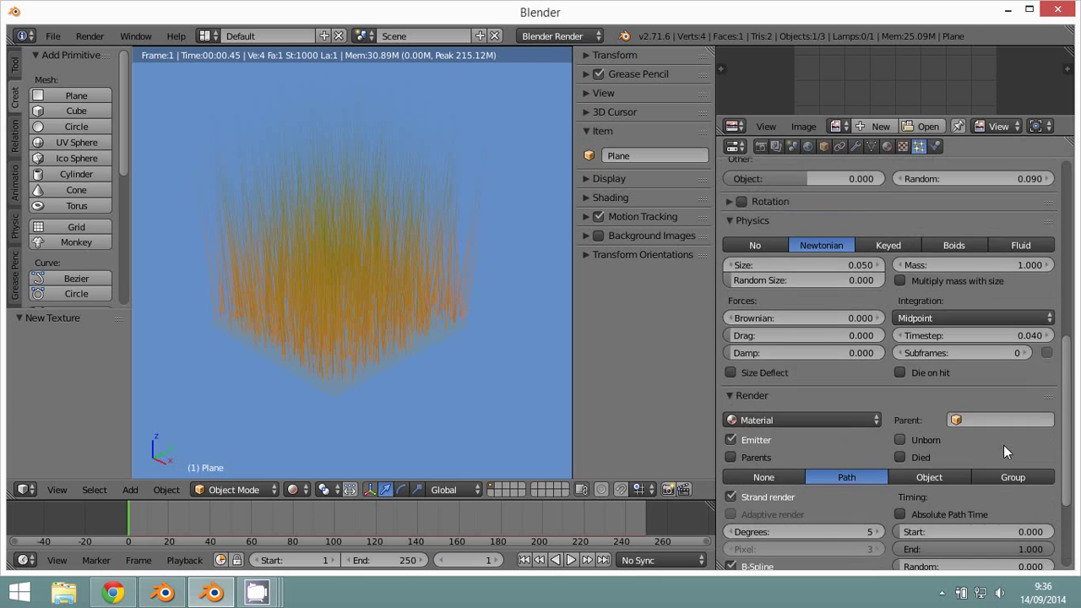
scroll(1005, 443, "up", 5)
scroll(1014, 438, "up", 3)
scroll(1014, 435, "up", 3)
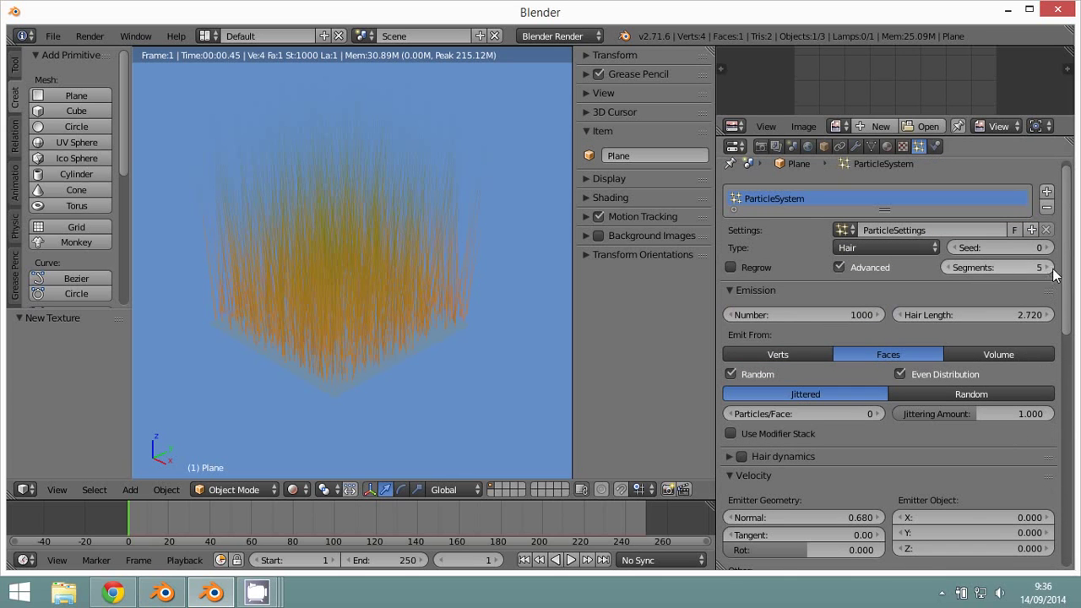
scroll(1013, 323, "down", 1)
scroll(1013, 323, "down", 3)
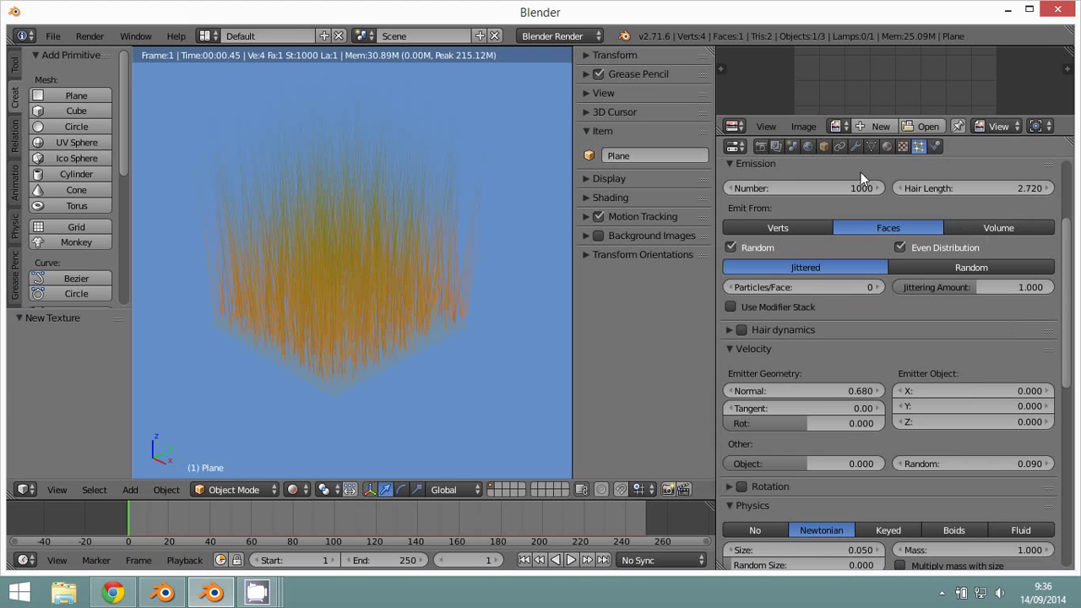
Review the plane's material and its Blend texture settings.
left_click(903, 146)
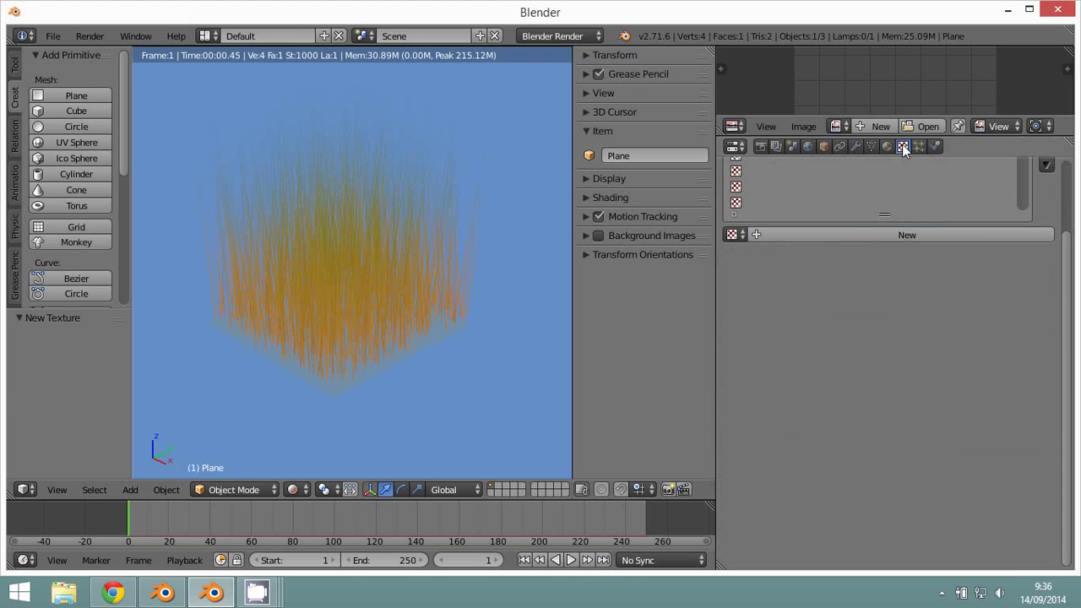
left_click(887, 146)
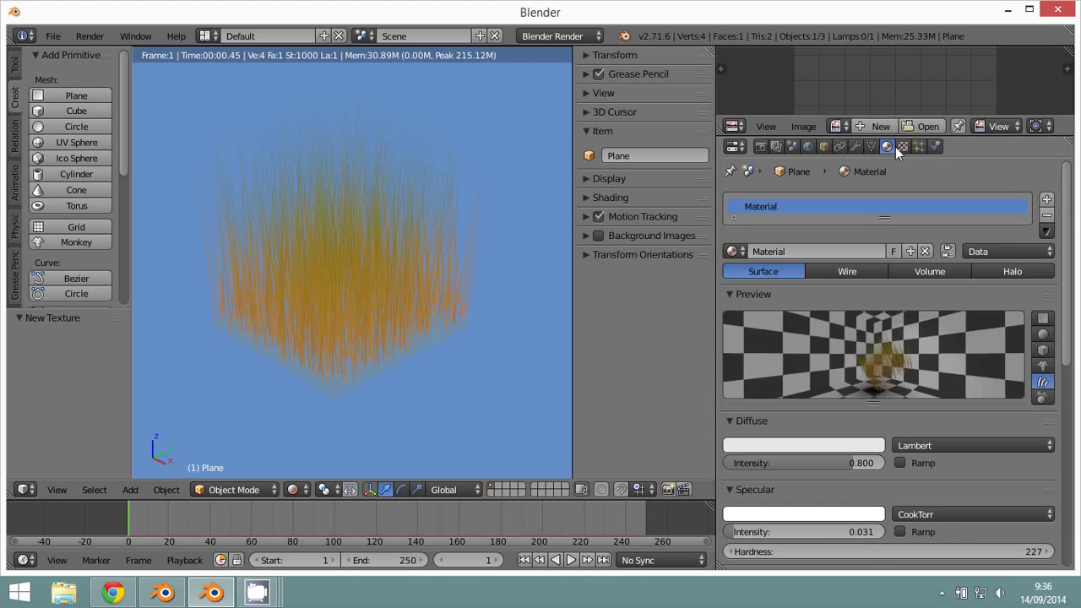
left_click(903, 146)
scroll(909, 354, "down", 5)
scroll(912, 356, "down", 2)
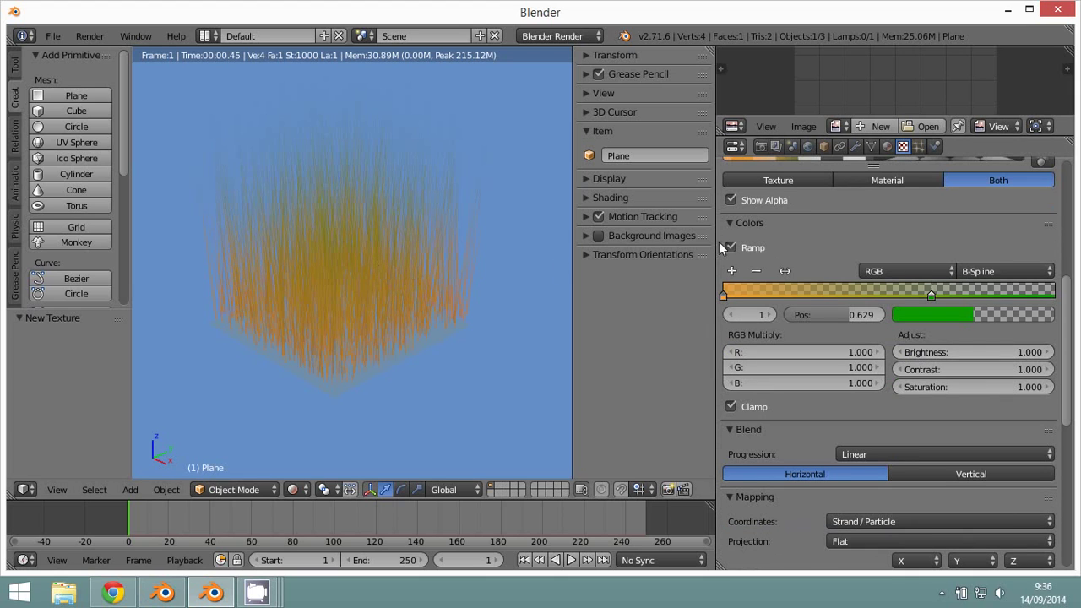
Set the world horizon to dark blue (R 0.022, G 0.043, B 0.084) with Blend Sky on.
left_click(807, 146)
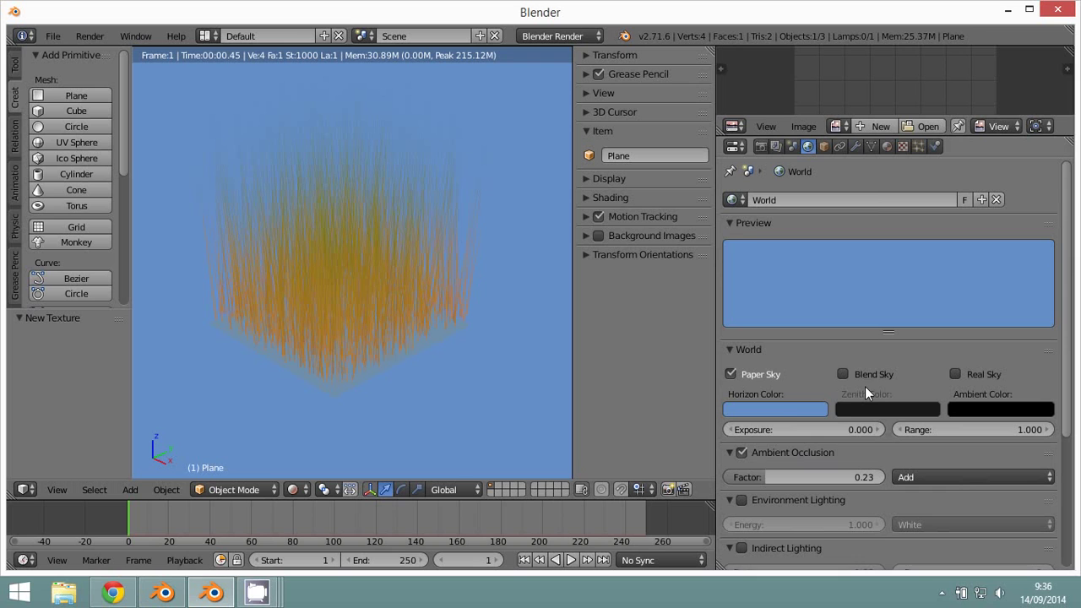
left_click(785, 412)
left_click_drag(859, 224, 856, 285)
left_click(921, 371)
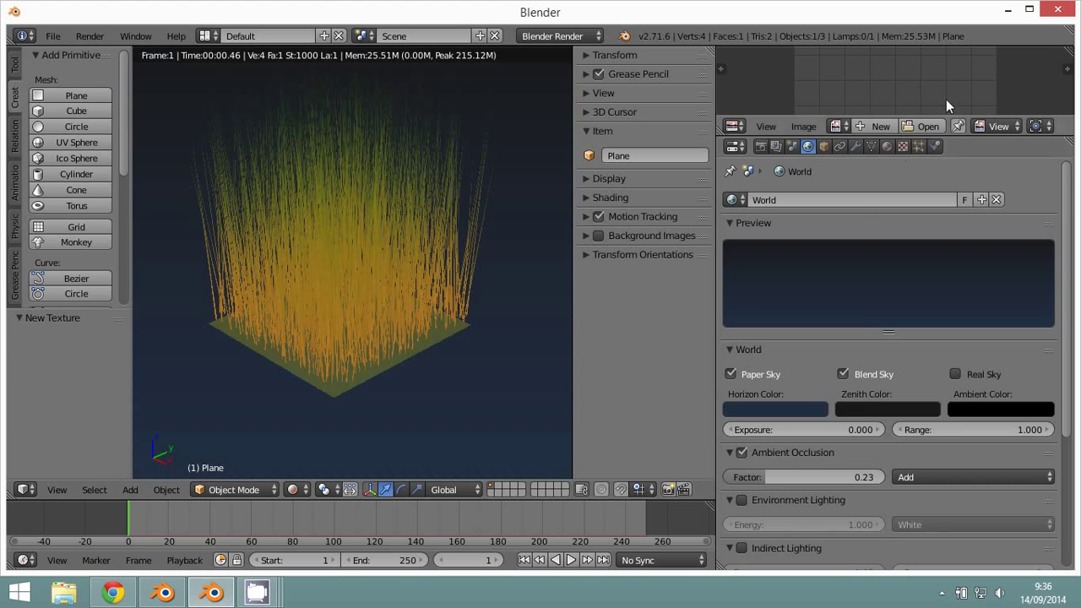
left_click(903, 146)
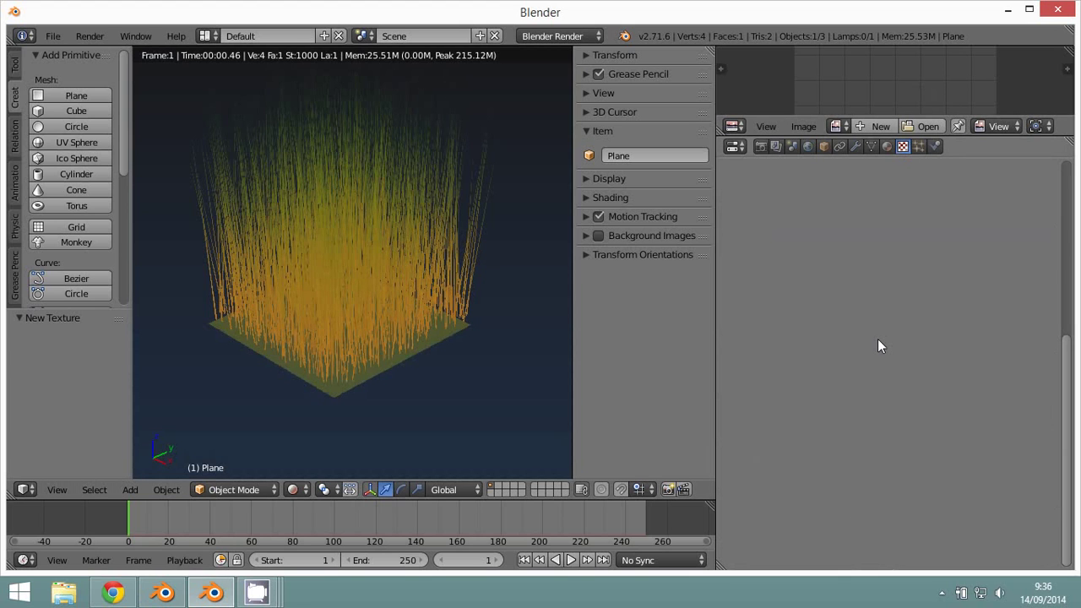
Try a Vertical blend gradient on the texture while viewing the plane from above.
left_click(887, 147)
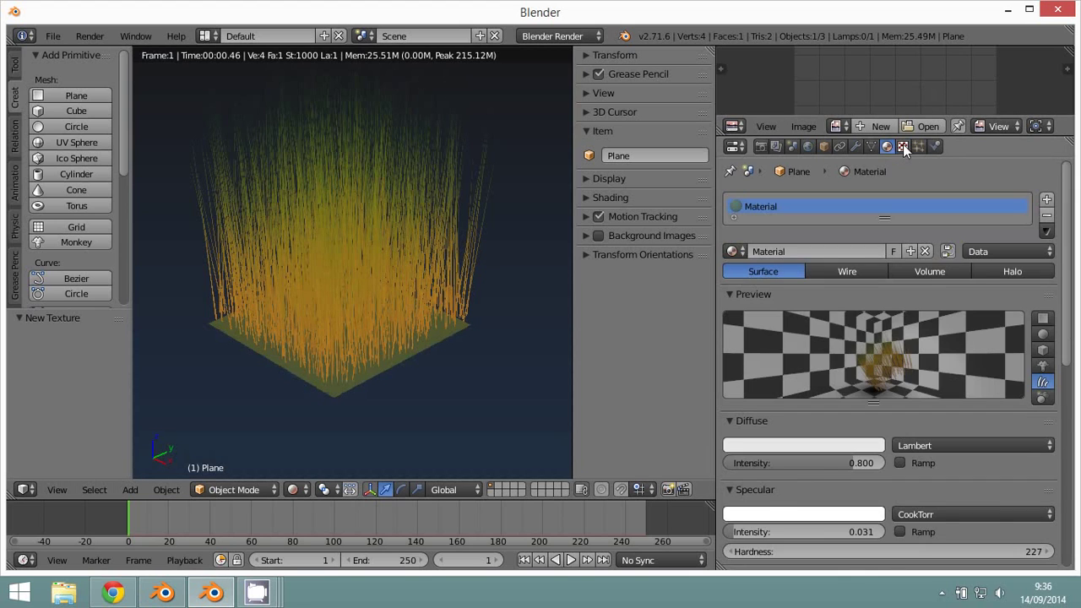
left_click(903, 146)
scroll(865, 334, "down", 4)
scroll(865, 334, "down", 4)
scroll(865, 335, "down", 2)
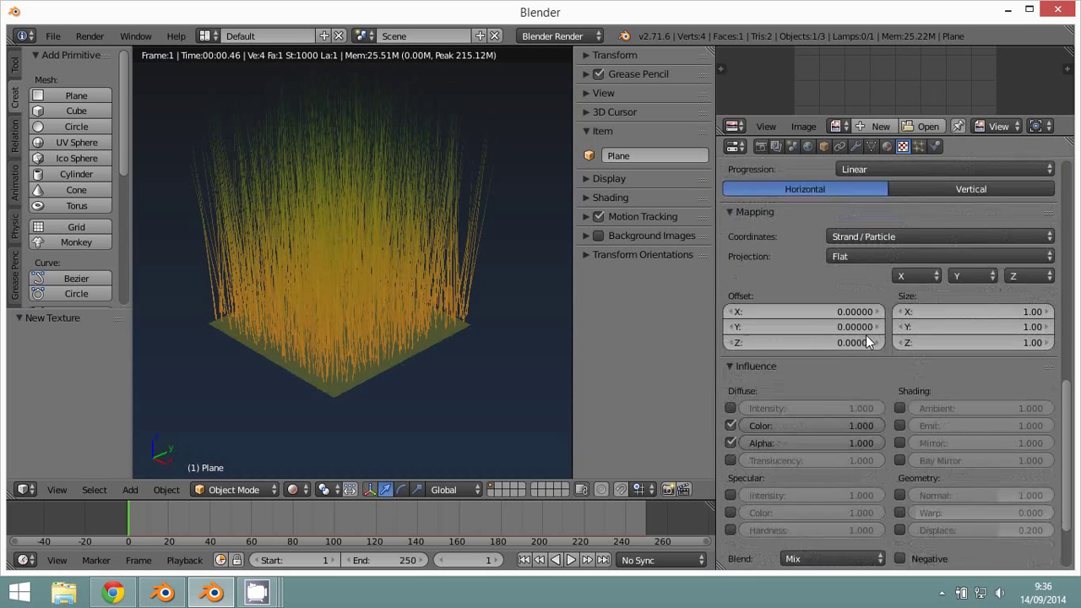
scroll(866, 334, "down", 1)
scroll(865, 335, "down", 1)
scroll(866, 335, "down", 1)
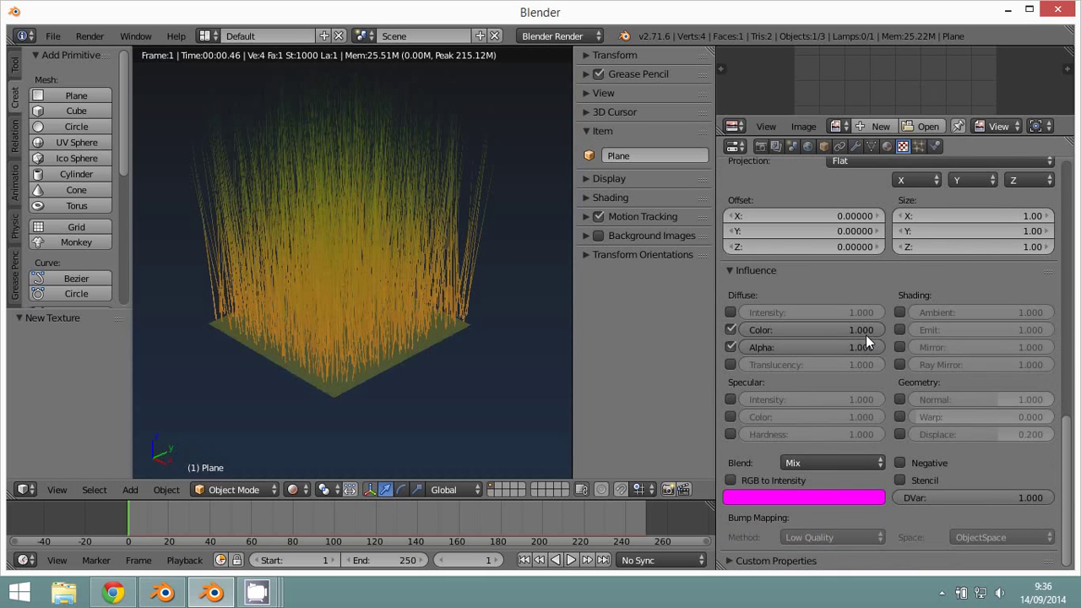
scroll(866, 334, "up", 8)
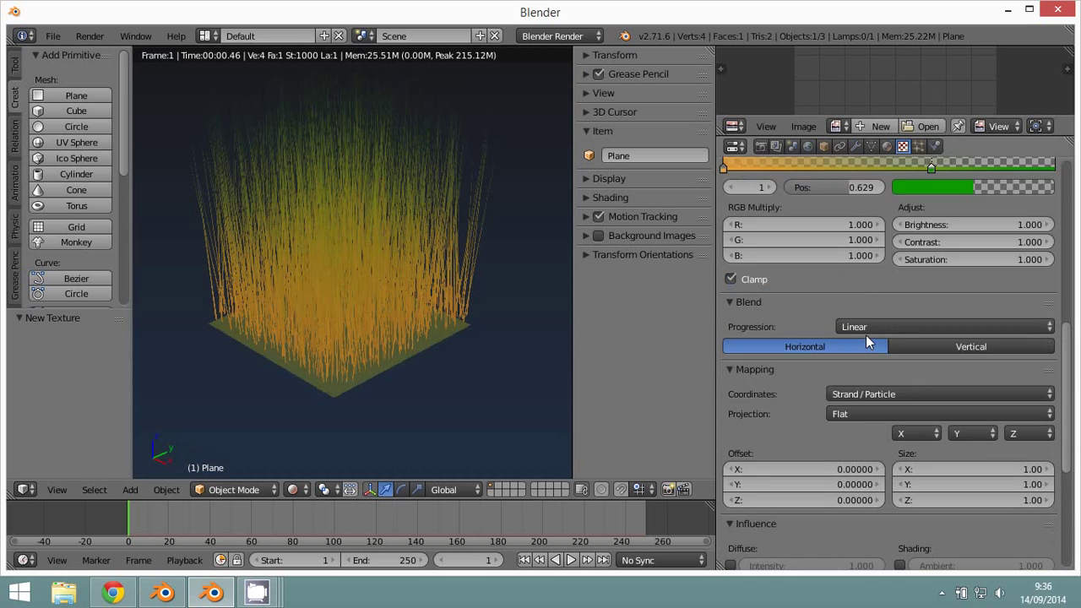
scroll(866, 334, "up", 3)
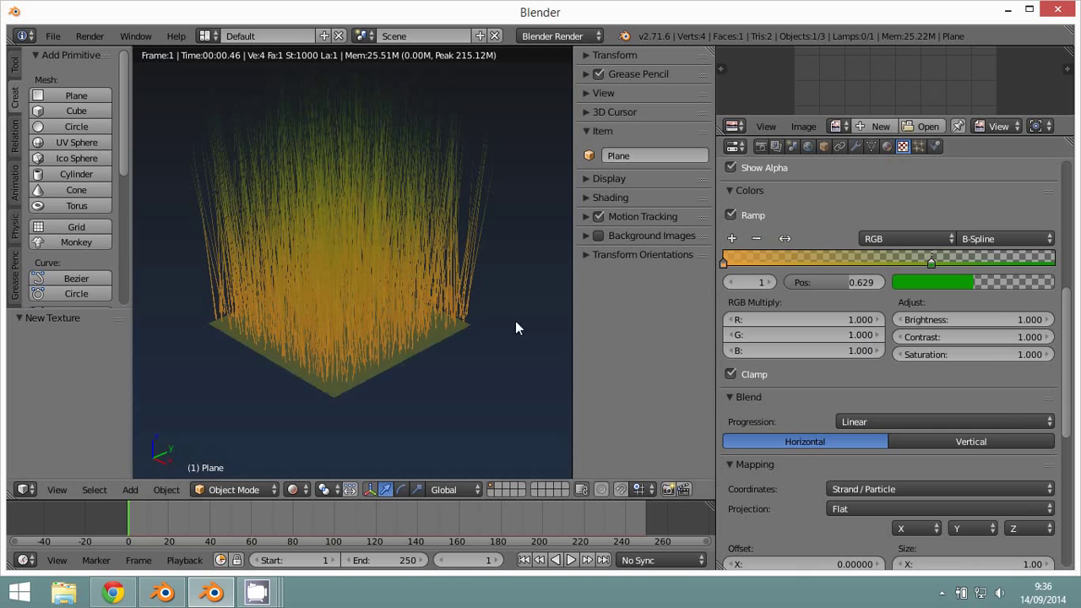
left_click(965, 444)
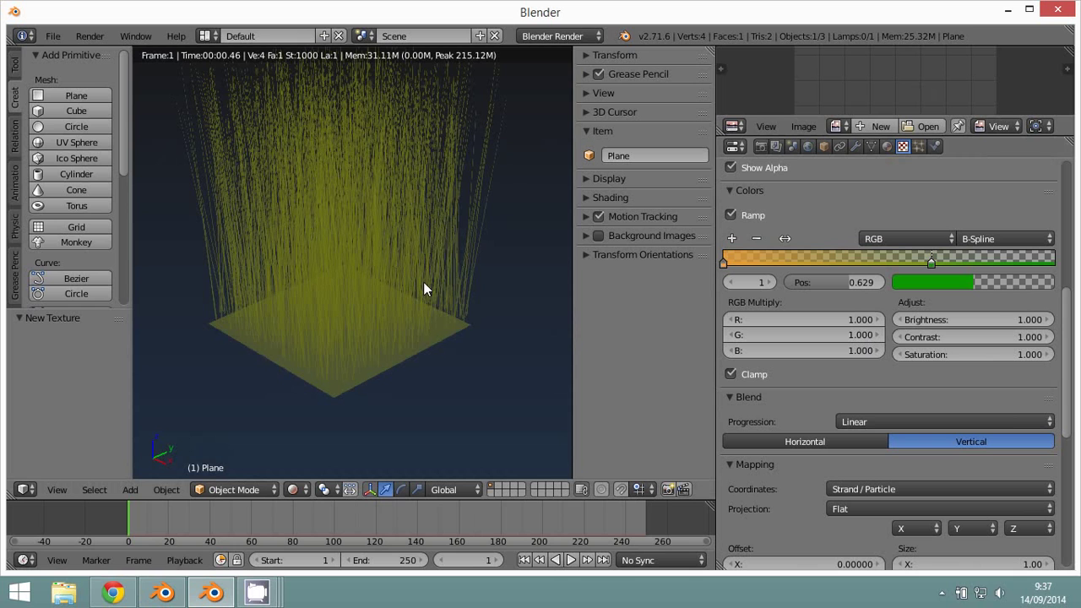
middle_click_drag(381, 260, 376, 340)
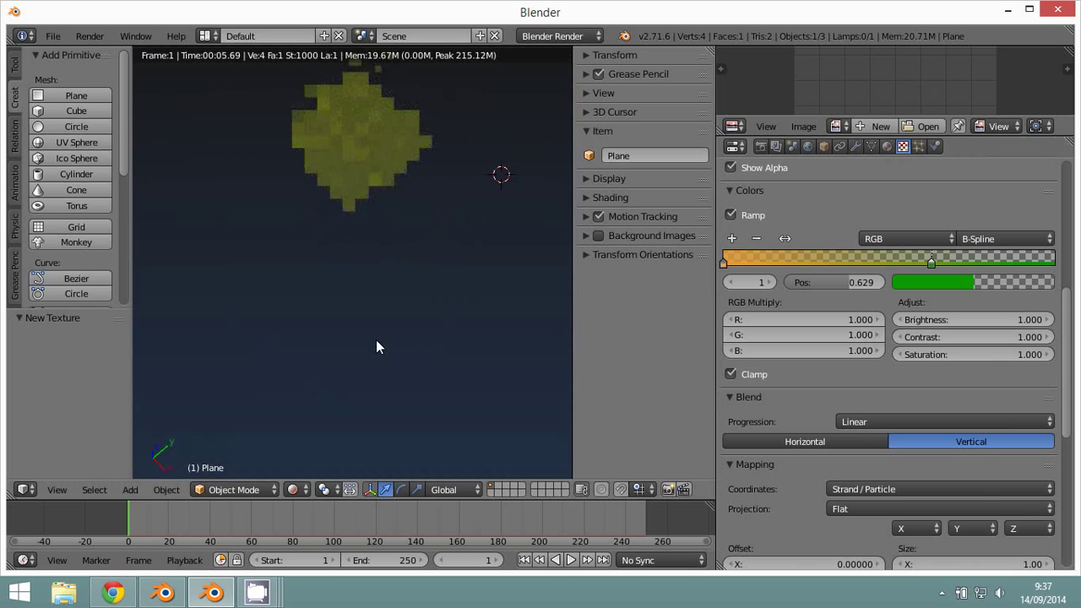
Set the blend back to Horizontal with Linear progression and render the scene with F12.
left_click(836, 440)
left_click(896, 421)
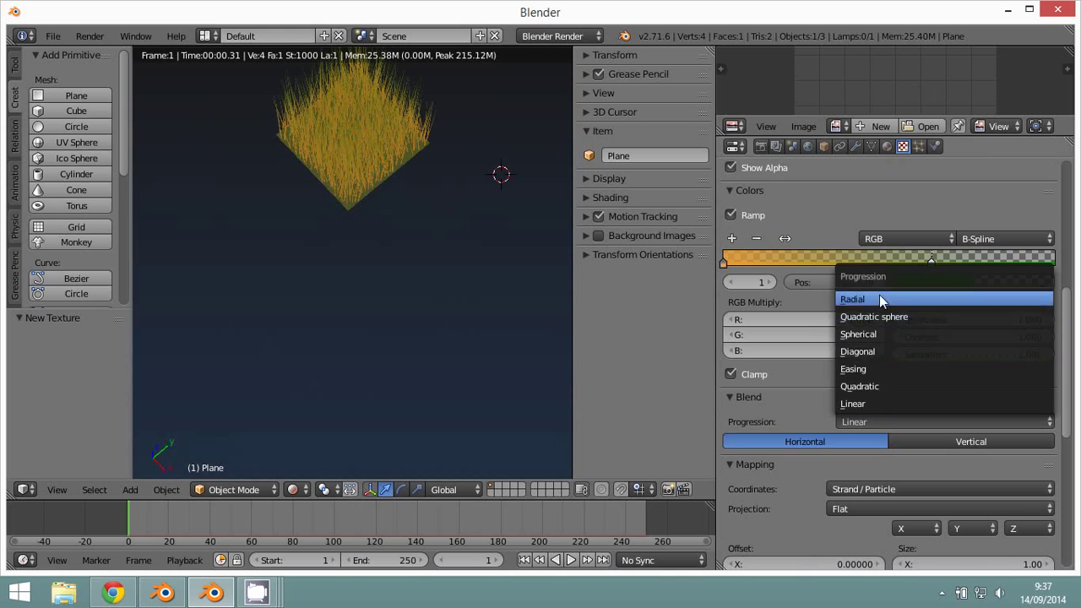
left_click(890, 403)
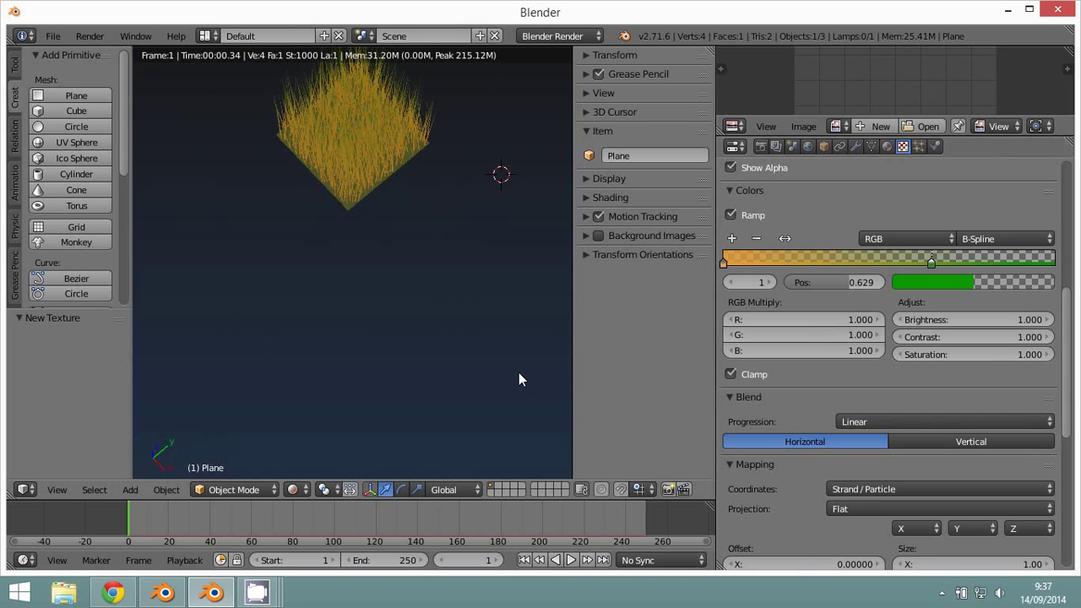
middle_click_drag(518, 373, 518, 380)
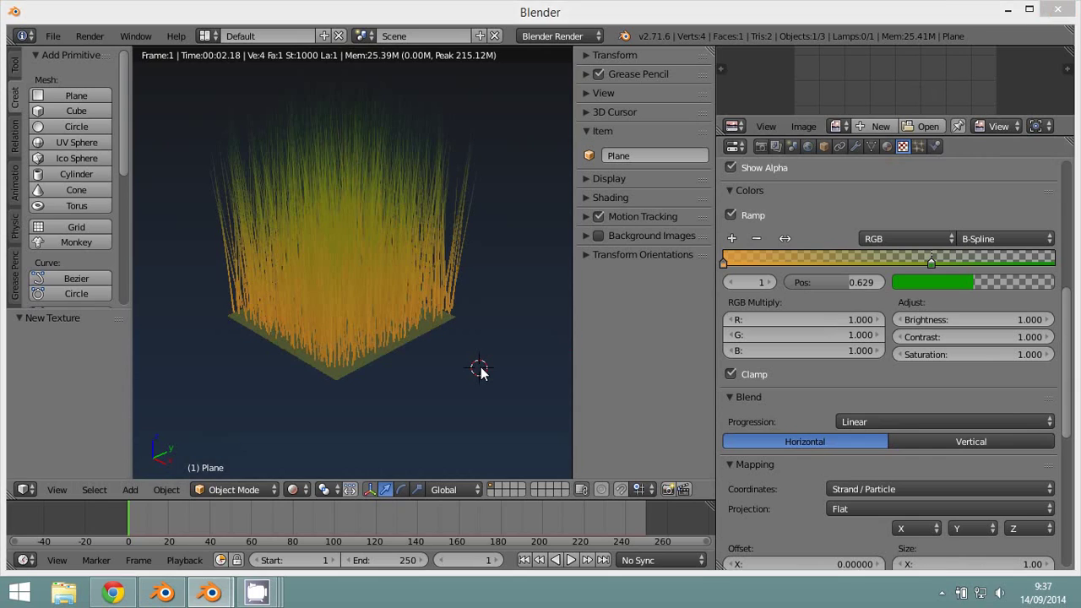
key("F12")
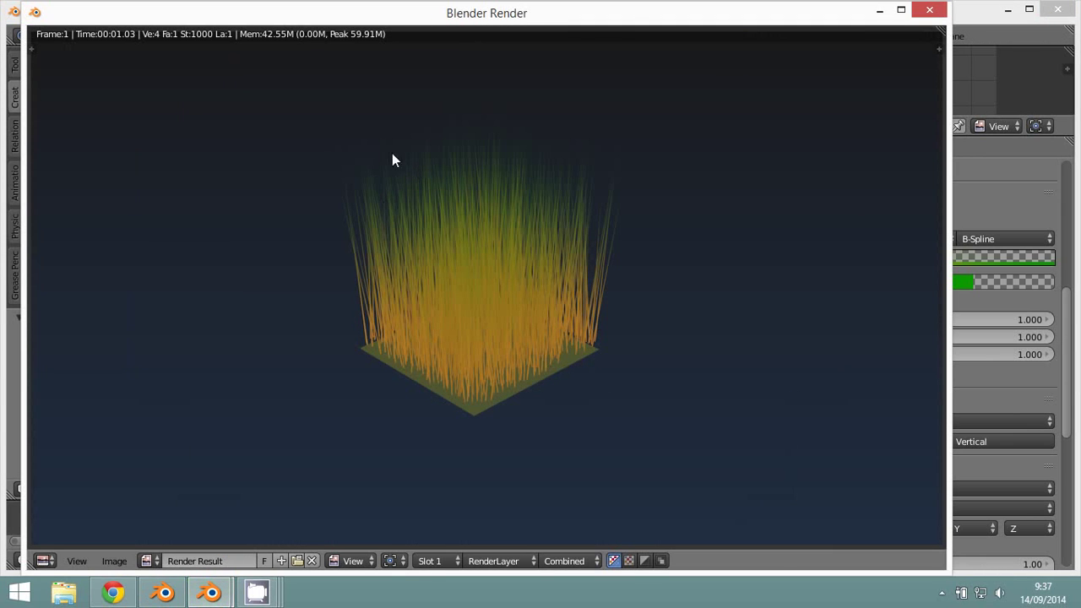
Lower the colour ramp end stop's alpha to about 0.12, fading the strand tips.
left_click(879, 10)
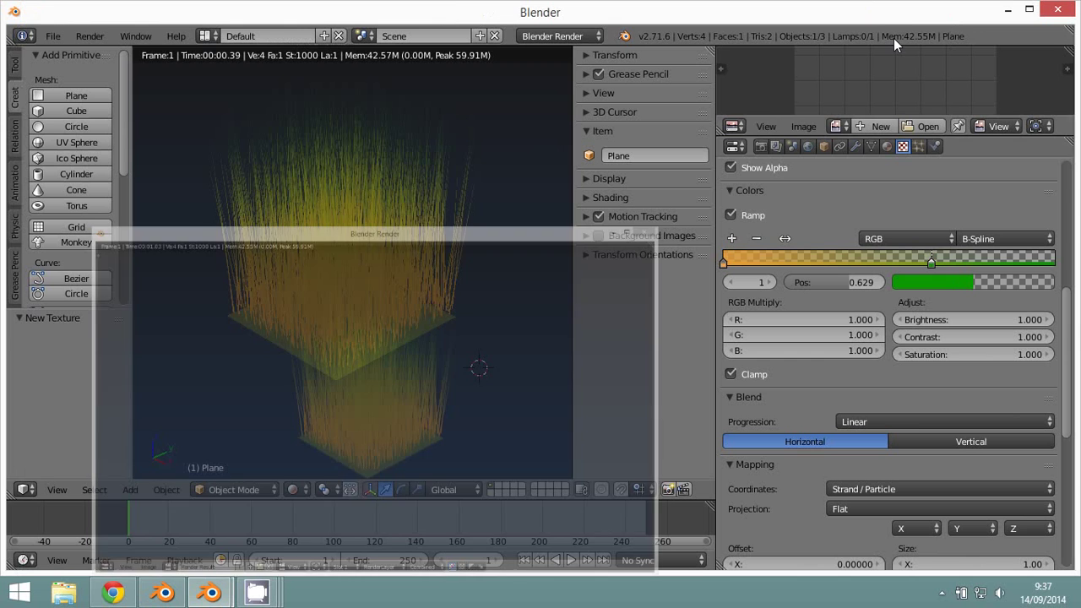
left_click(955, 286)
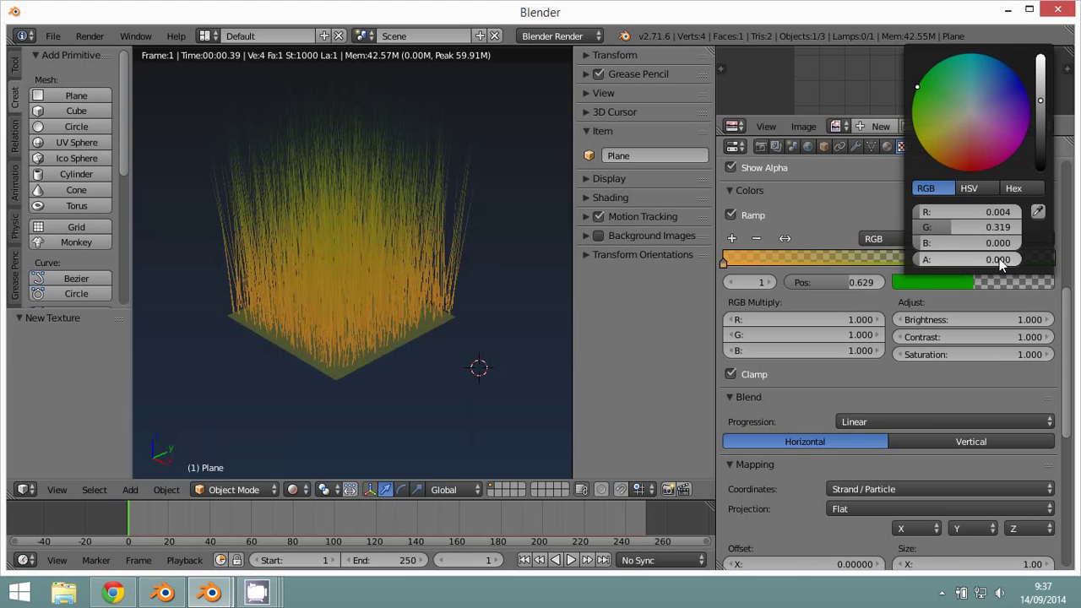
left_click(999, 261)
type("1")
key("Return")
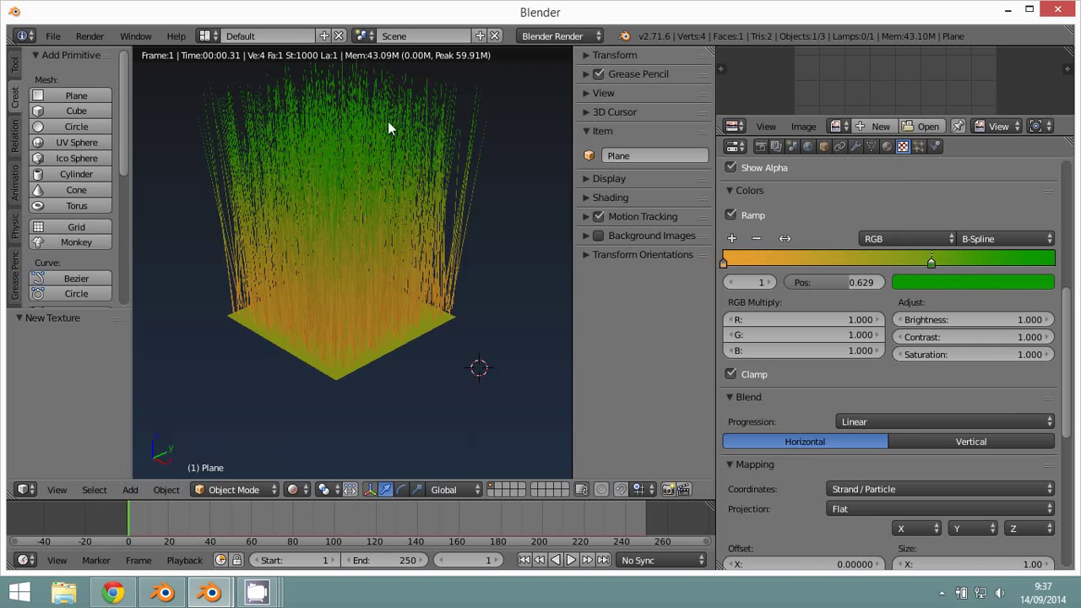
left_click(943, 281)
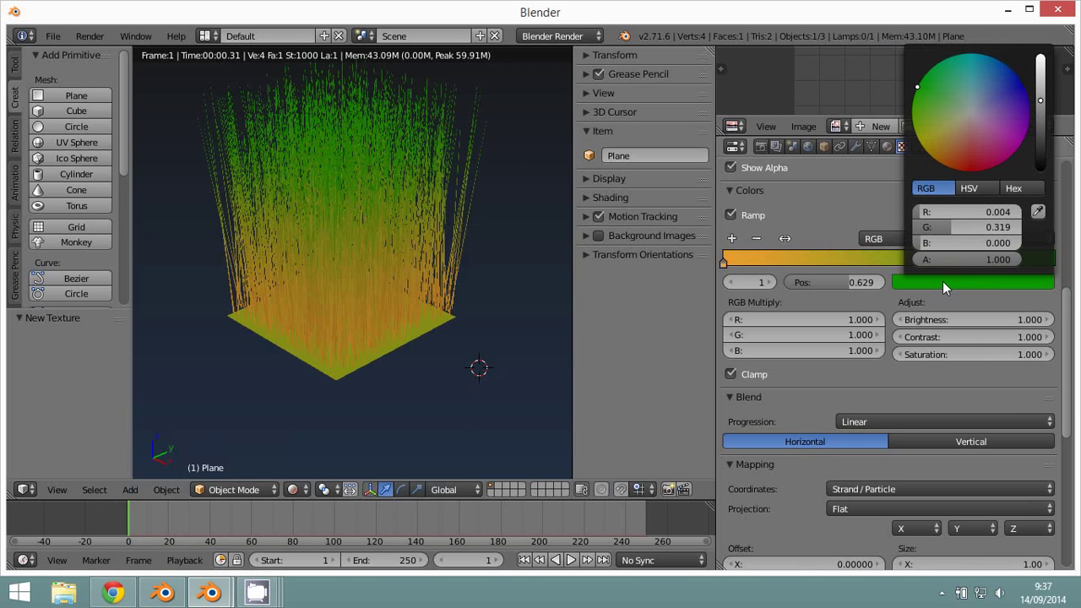
left_click_drag(1002, 258, 918, 256)
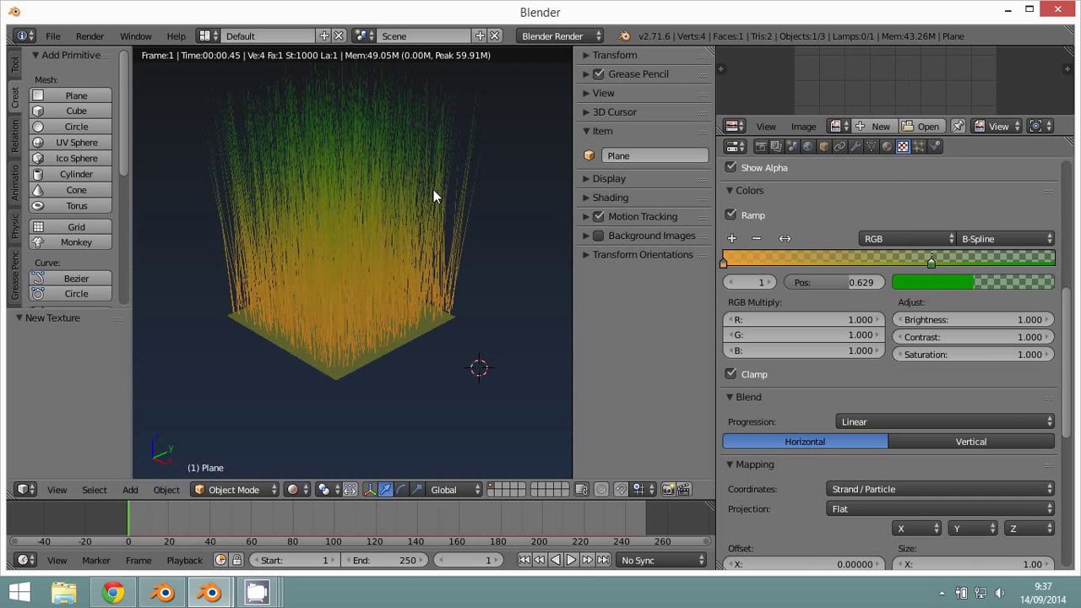
left_click(941, 281)
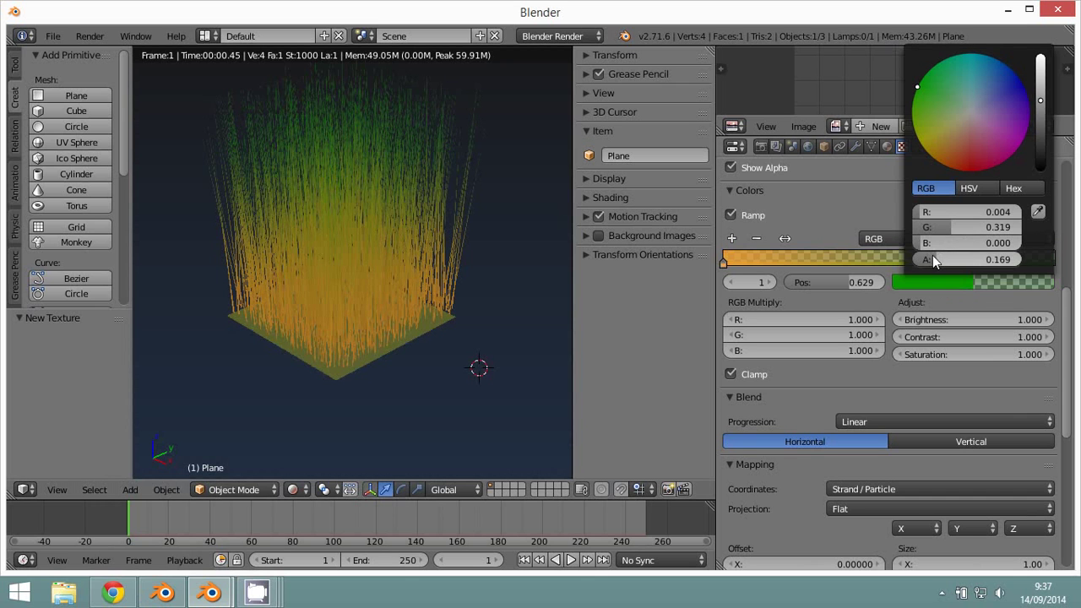
left_click_drag(934, 256, 928, 256)
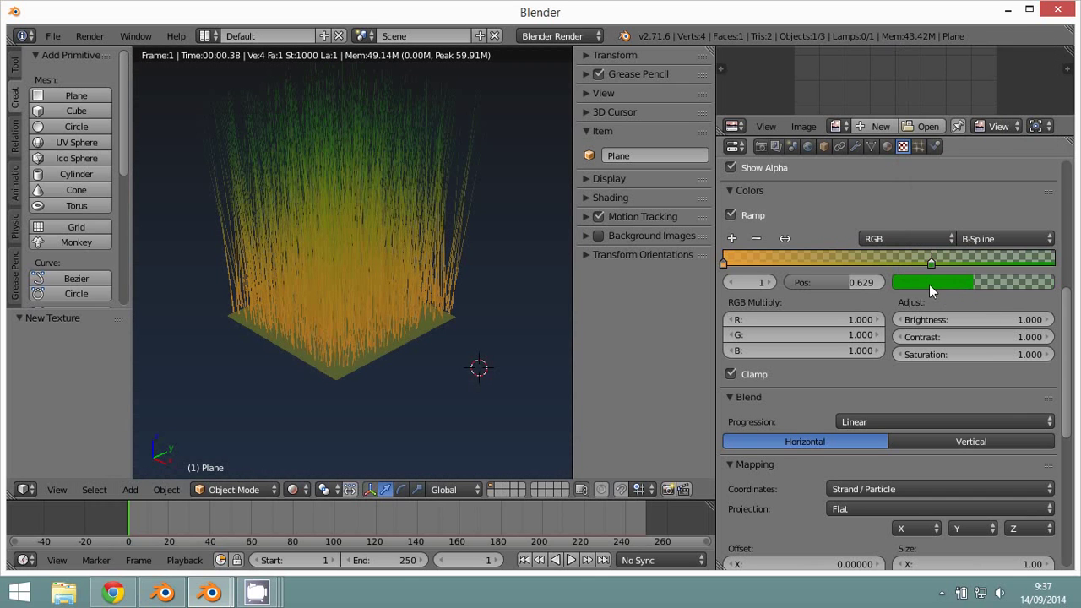
Change the end stop's colour from green through orange to dark red (R 0.319, G 0.007).
left_click(929, 283)
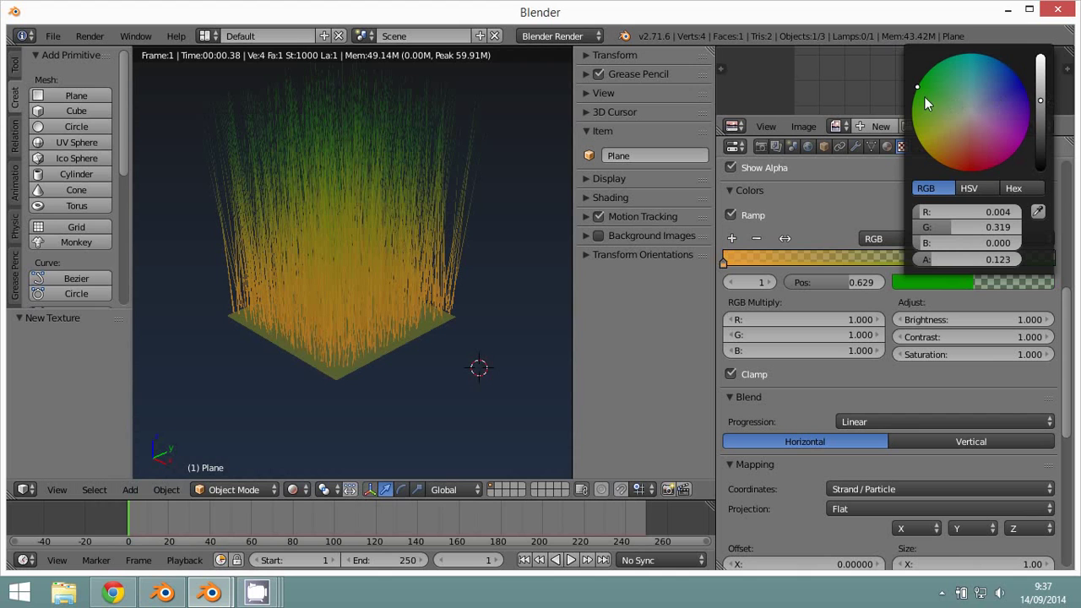
left_click_drag(926, 99, 946, 154)
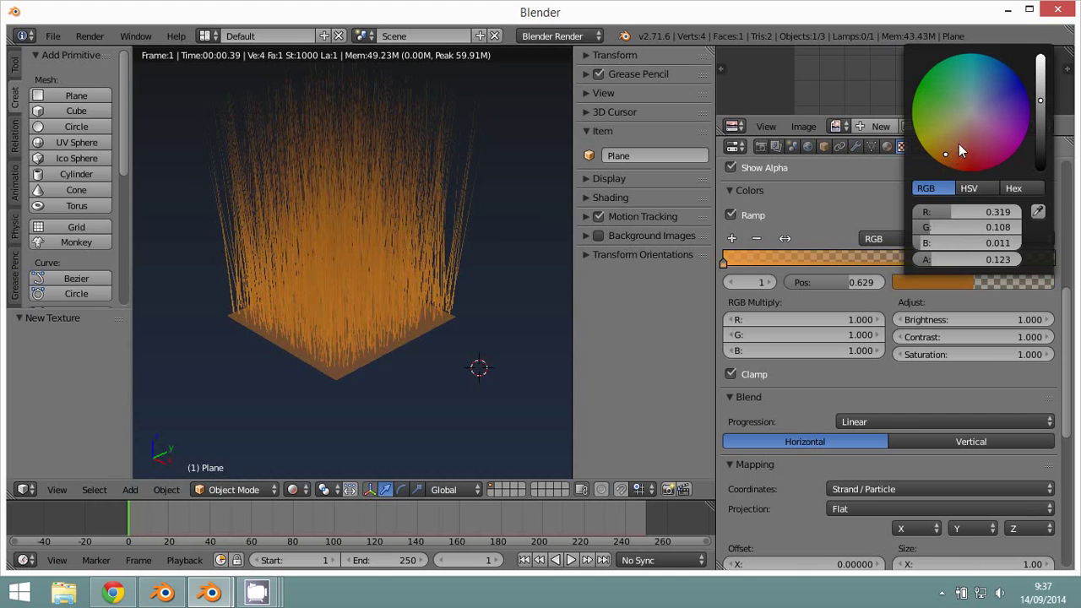
left_click(933, 279)
left_click_drag(949, 155, 960, 170)
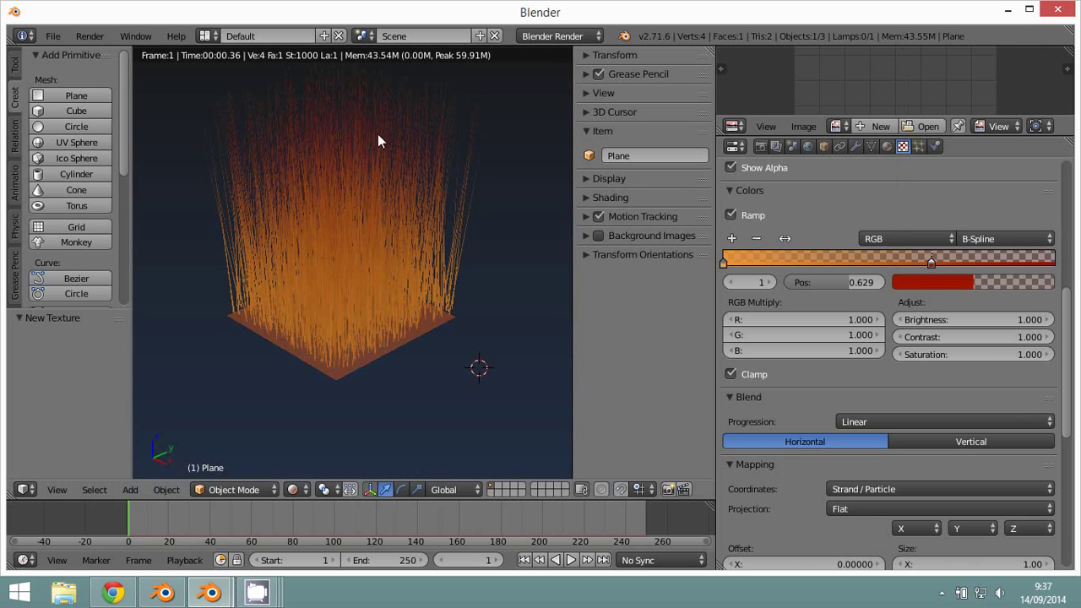
In the hair particle Render settings, turn off Emitter while keeping Material rendering.
left_click(920, 146)
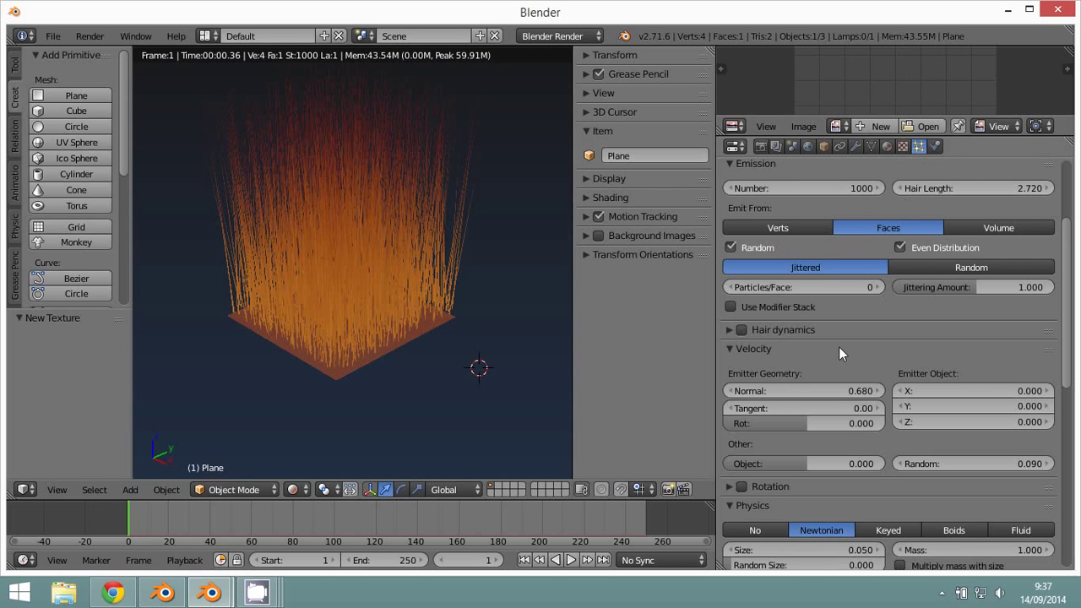
scroll(838, 354, "down", 3)
scroll(839, 346, "down", 3)
scroll(839, 346, "down", 1)
scroll(839, 347, "down", 2)
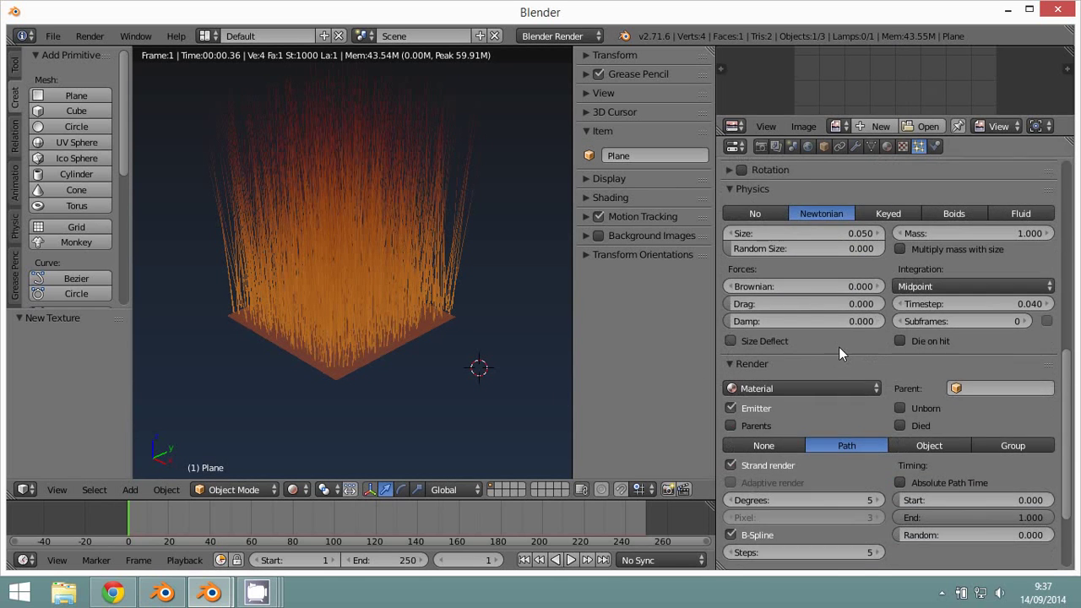
left_click(731, 409)
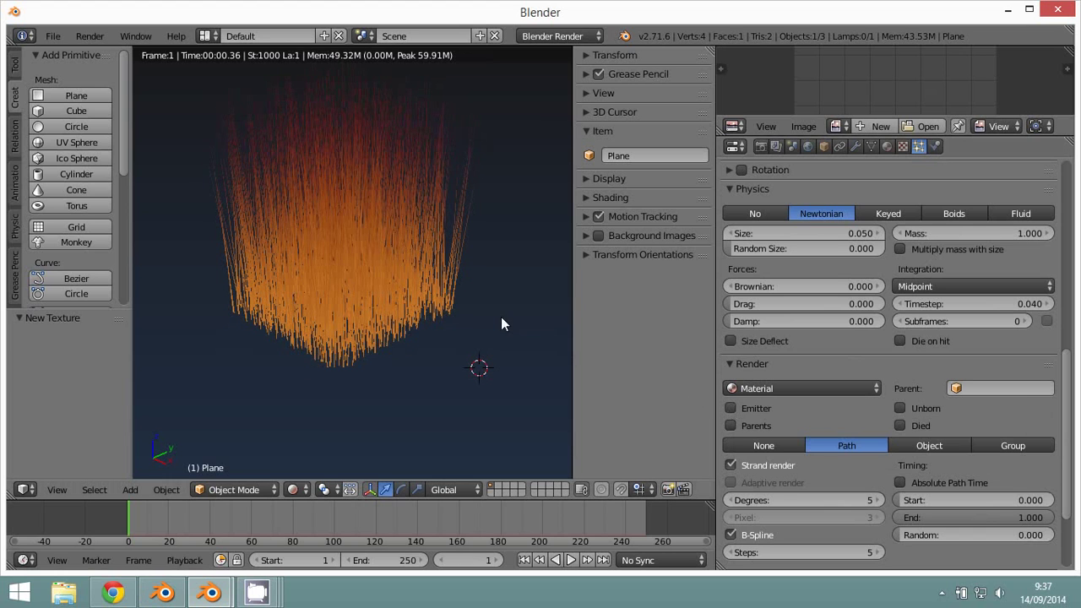
left_click(767, 390)
left_click(768, 374)
Reduce the hair Emission Number from 1000 to 942, then close the render preview.
scroll(863, 373, "up", 5)
scroll(866, 363, "up", 5)
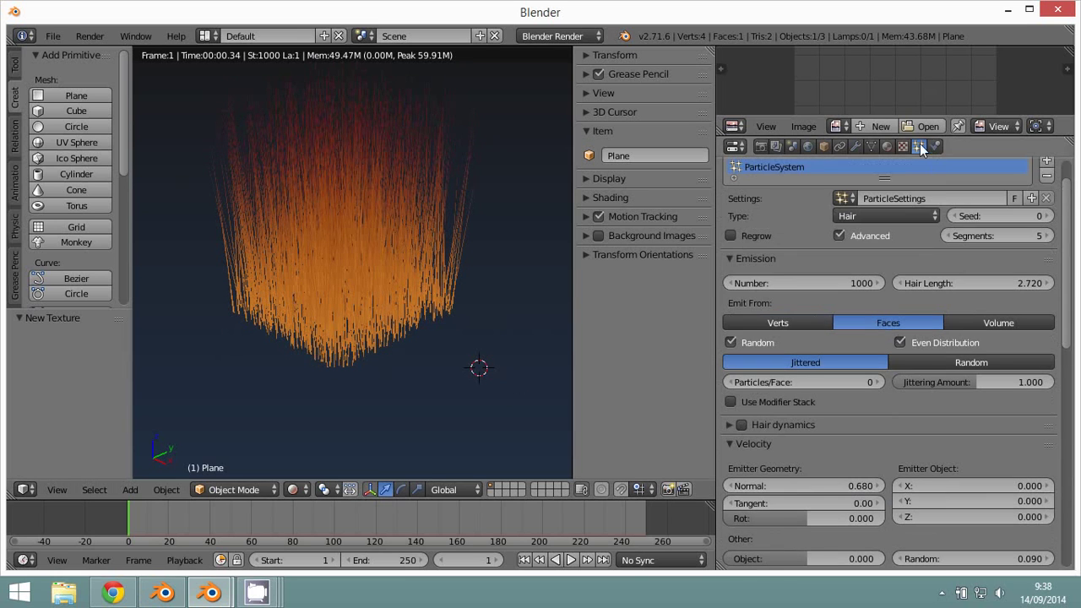
scroll(924, 287, "up", 2)
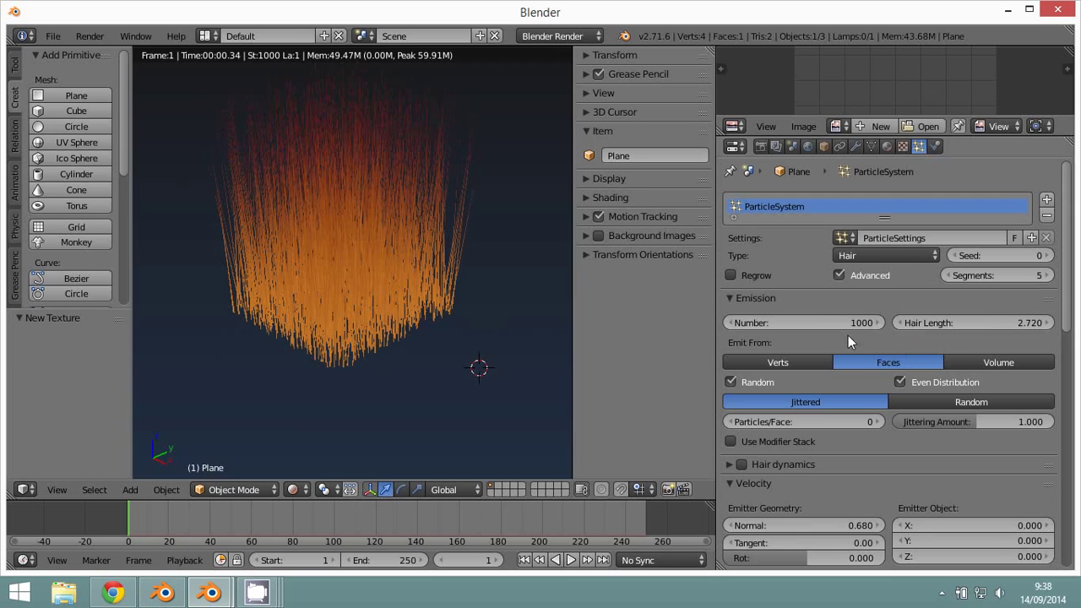
left_click_drag(828, 323, 742, 322)
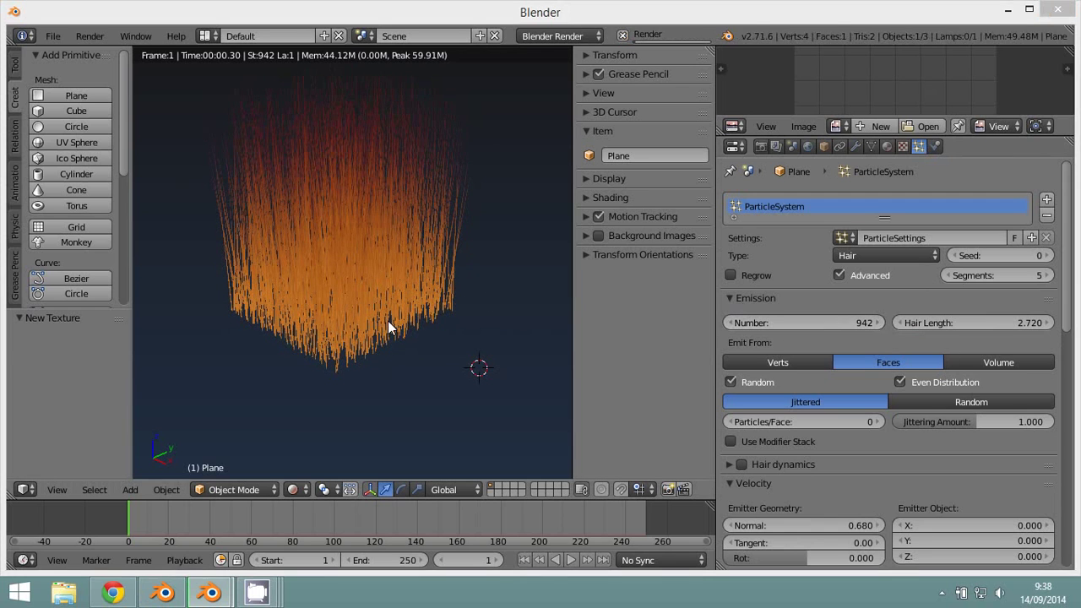
left_click(297, 524)
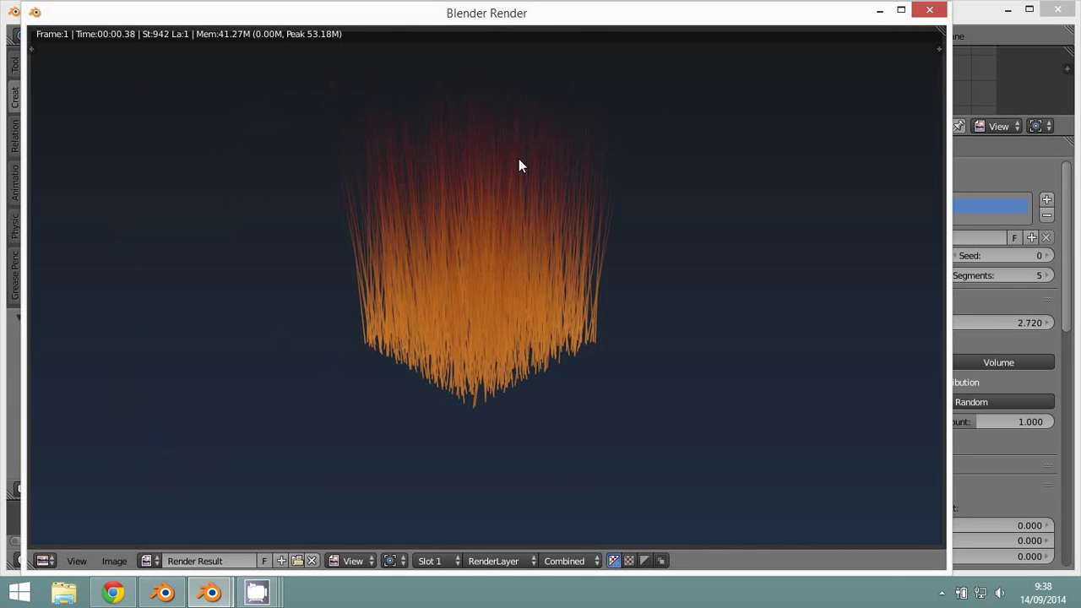
left_click(931, 12)
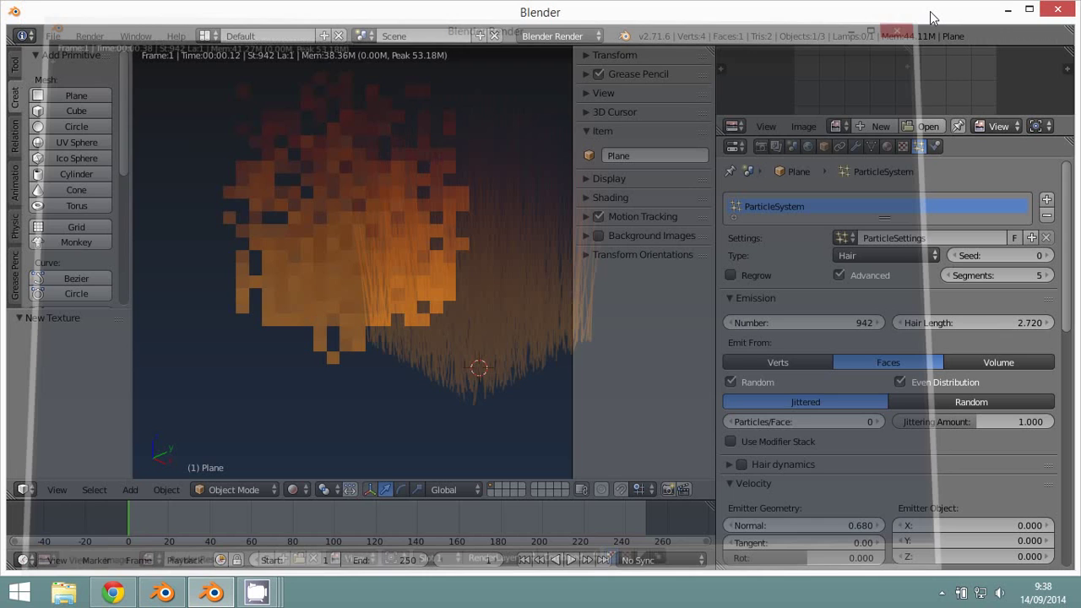
Give the hair Simple child strands with 5 children displayed in the viewport.
scroll(937, 403, "down", 3)
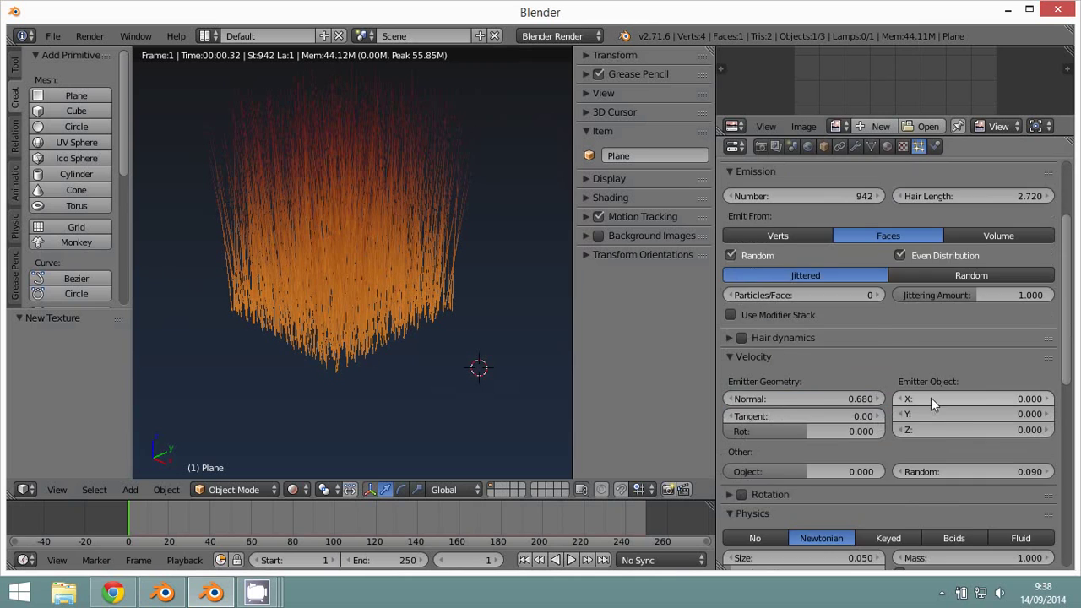
scroll(931, 398, "down", 10)
left_click(747, 483)
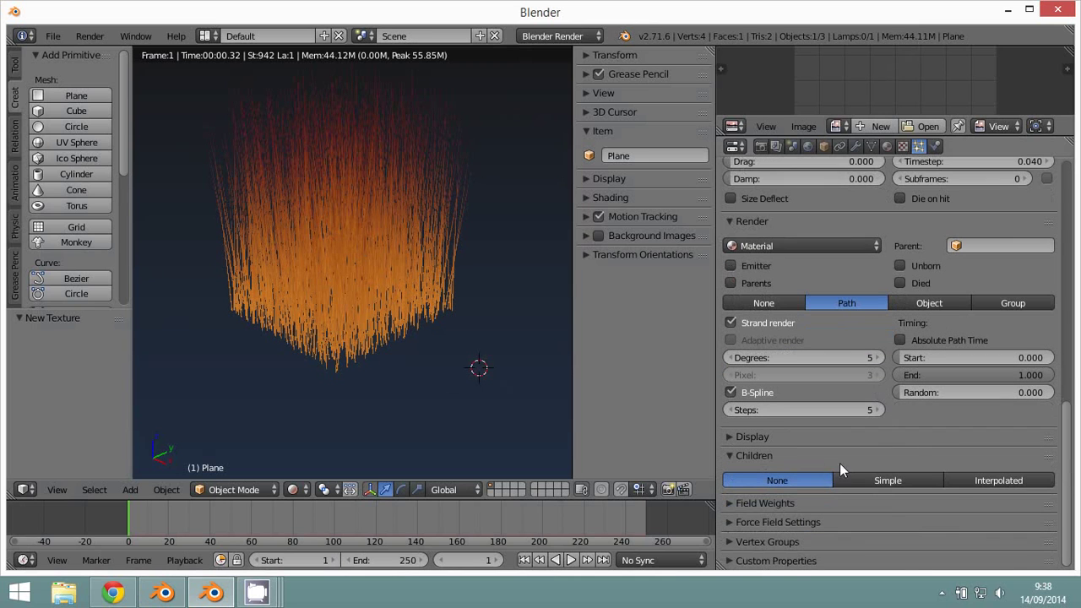
left_click(882, 479)
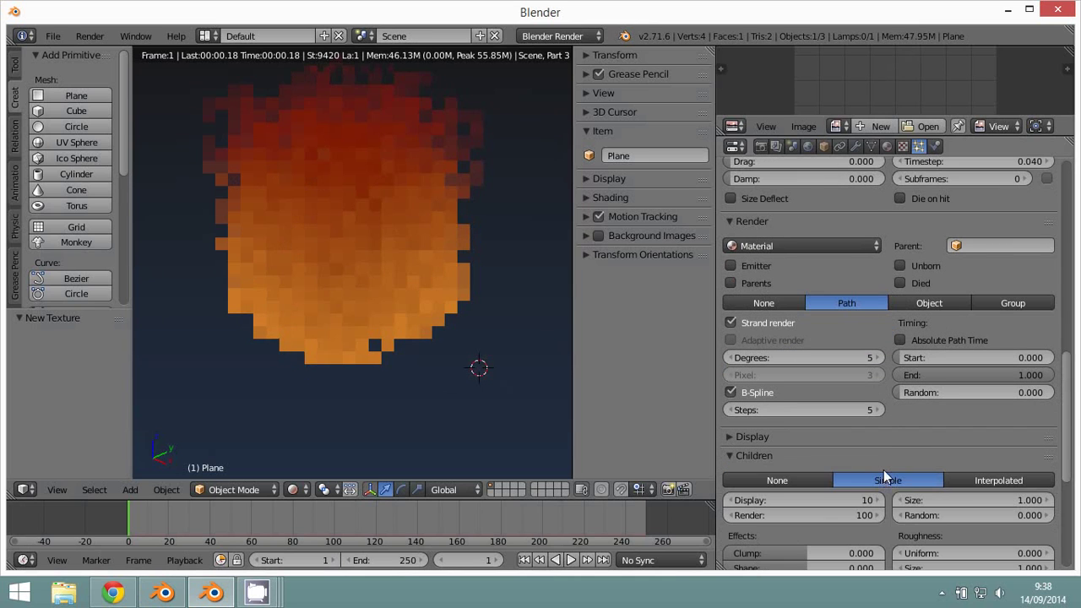
scroll(880, 359, "down", 7)
left_click(864, 247)
type("5")
key("Return")
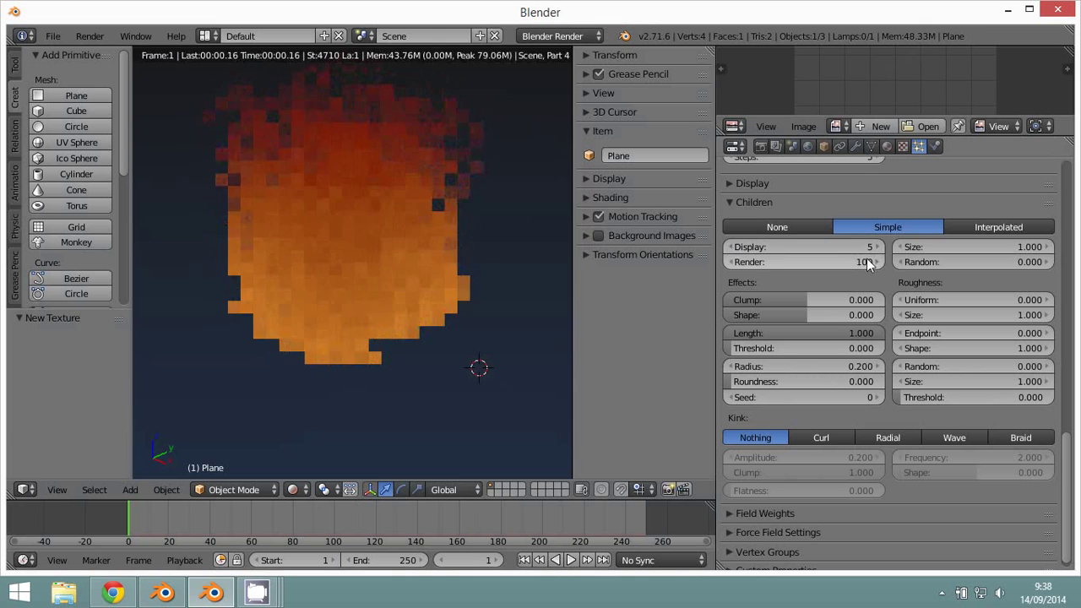
Set the children's kink to Braid with amplitude 0.087 and frequency 4.000.
left_click(1005, 435)
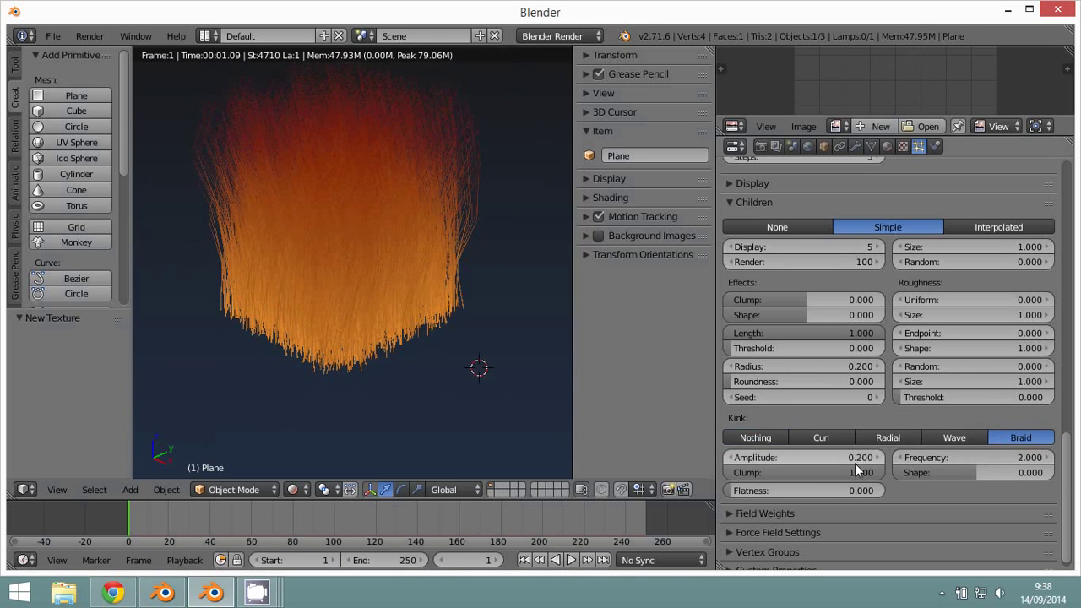
left_click_drag(855, 463, 758, 463)
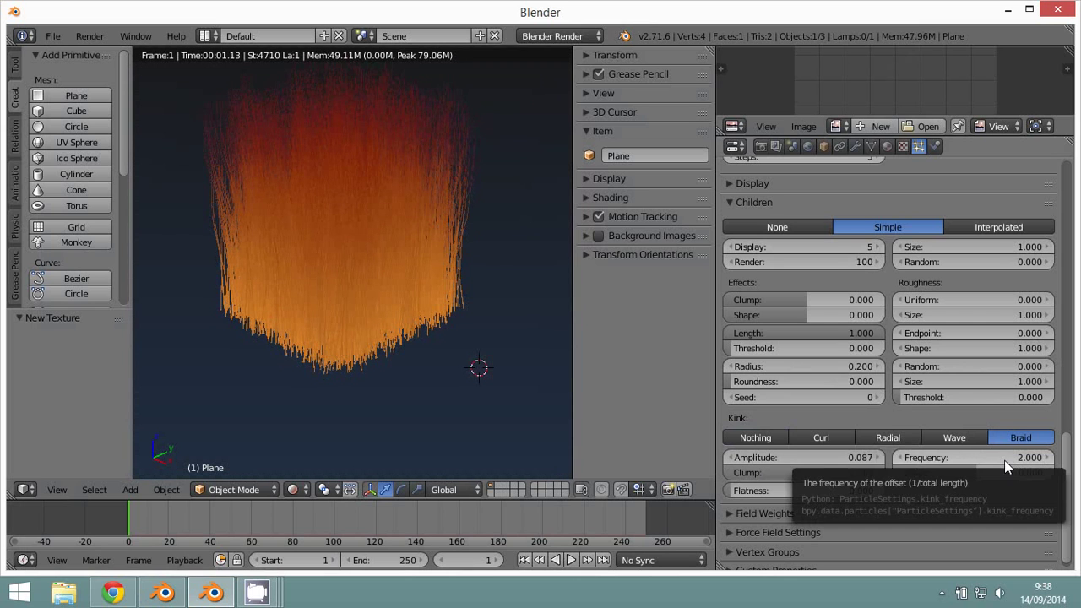
left_click_drag(1007, 460, 988, 457)
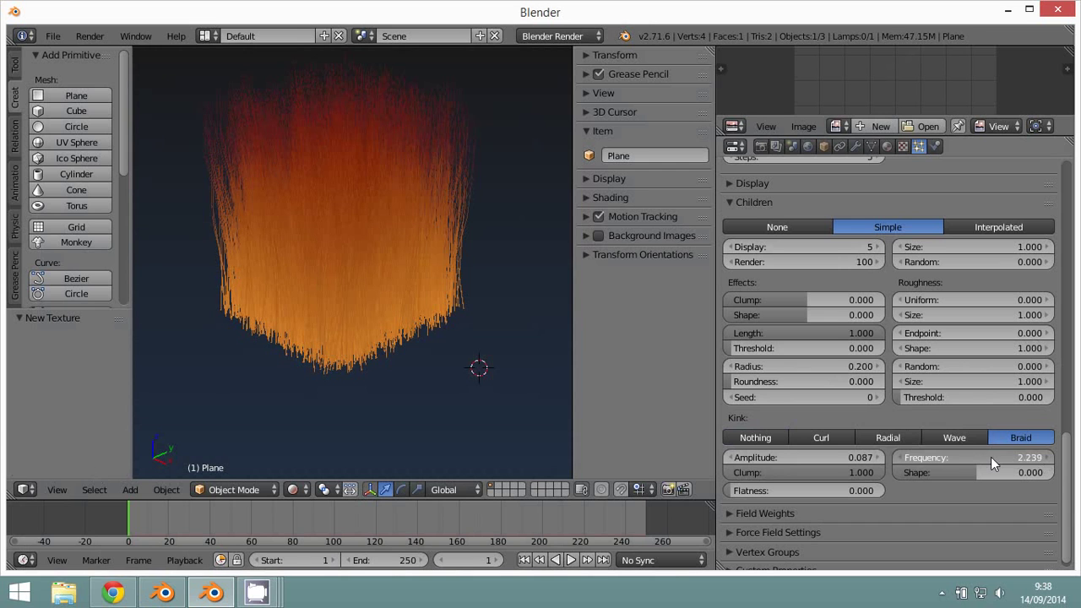
left_click_drag(988, 457, 999, 470)
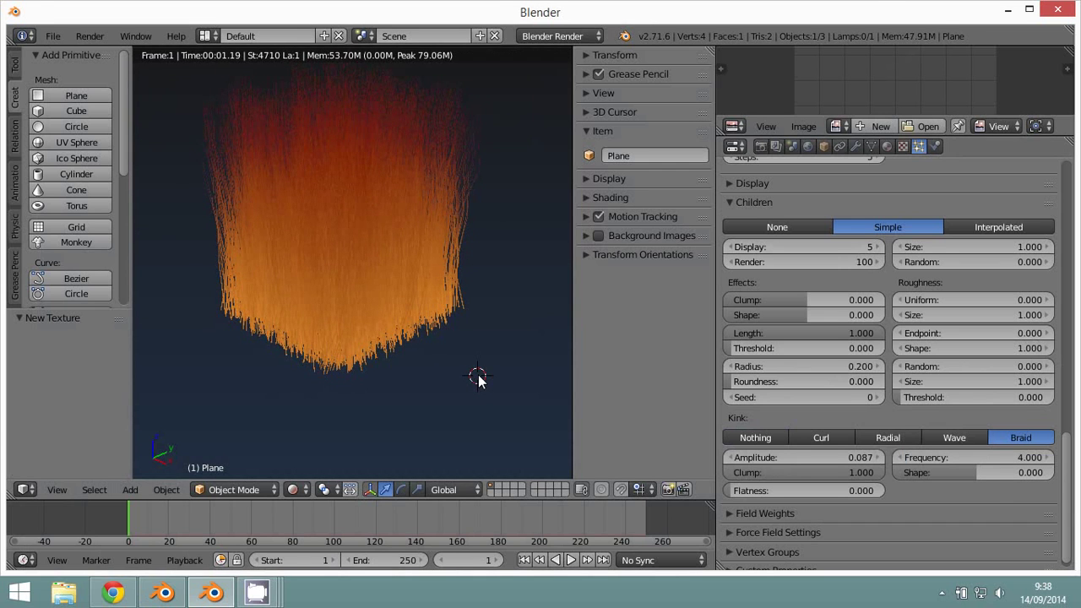
Render the braided orange-and-red hair with F12, then minimize the finished render window.
key("F12")
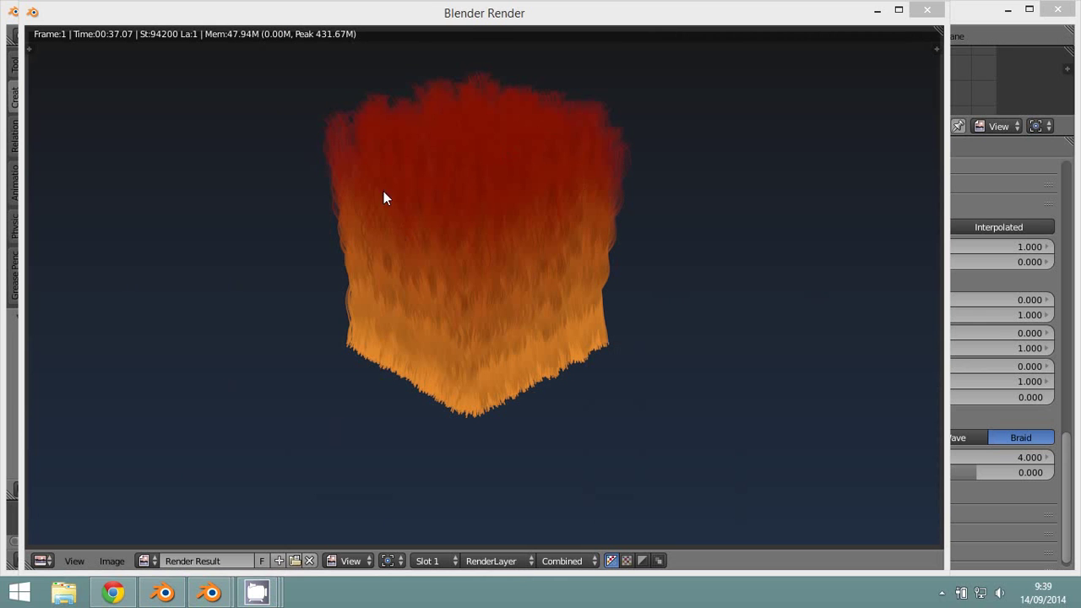
left_click(878, 11)
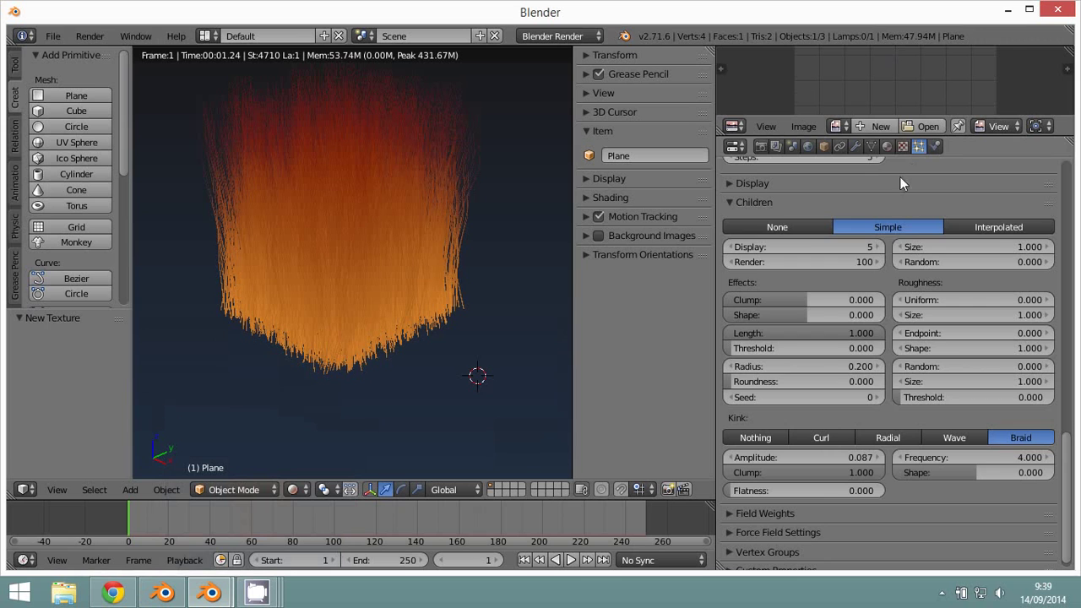
In the hair texture's colour ramp, change the root stop from orange to yellow.
scroll(916, 297, "up", 5)
scroll(916, 296, "up", 5)
scroll(916, 297, "up", 5)
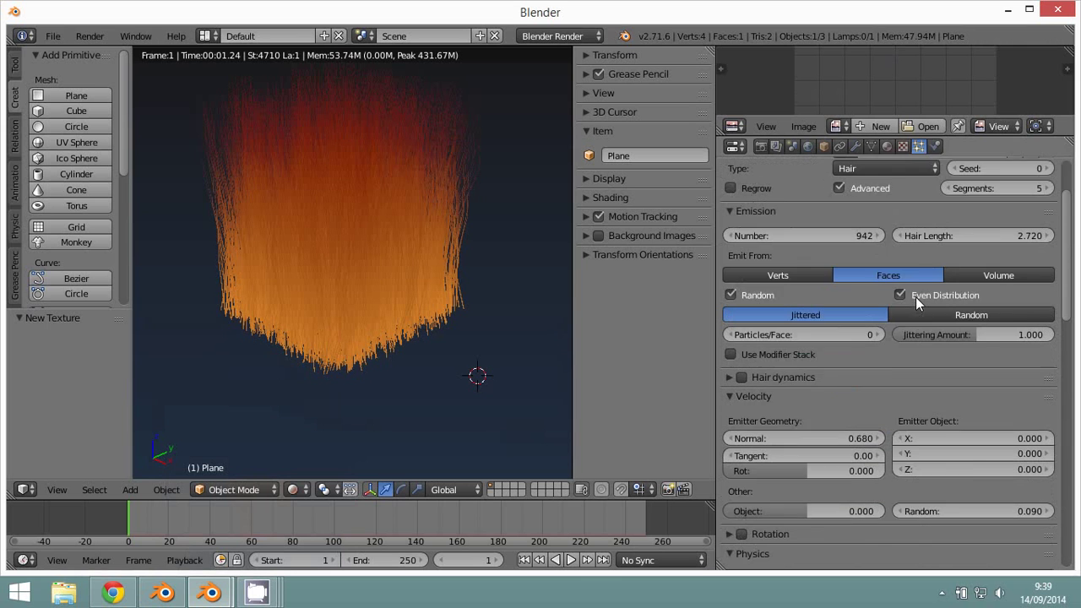
scroll(915, 297, "up", 3)
left_click(902, 151)
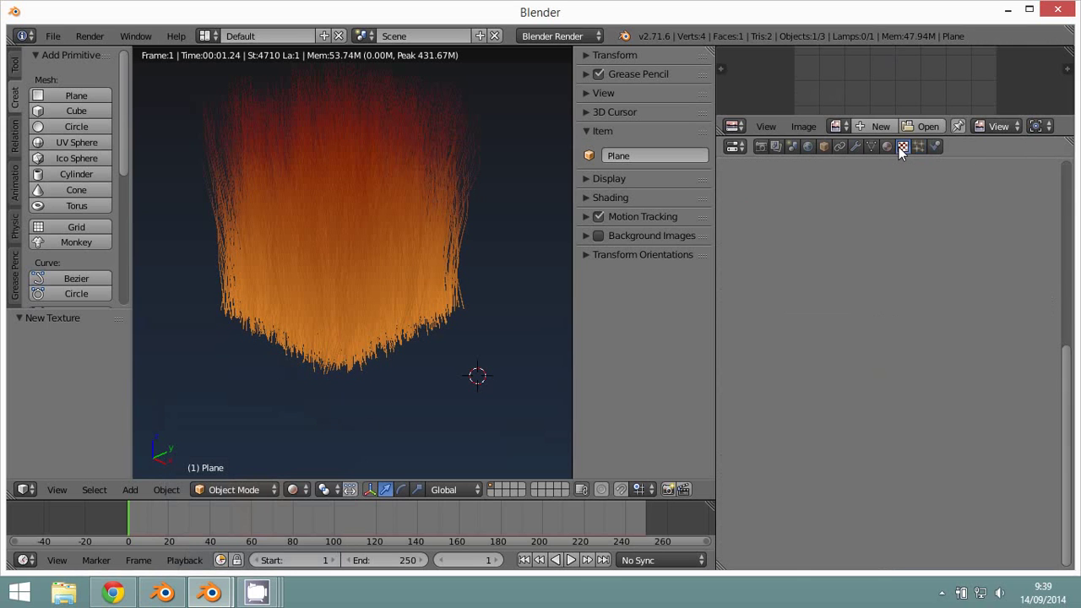
left_click(888, 146)
left_click(904, 146)
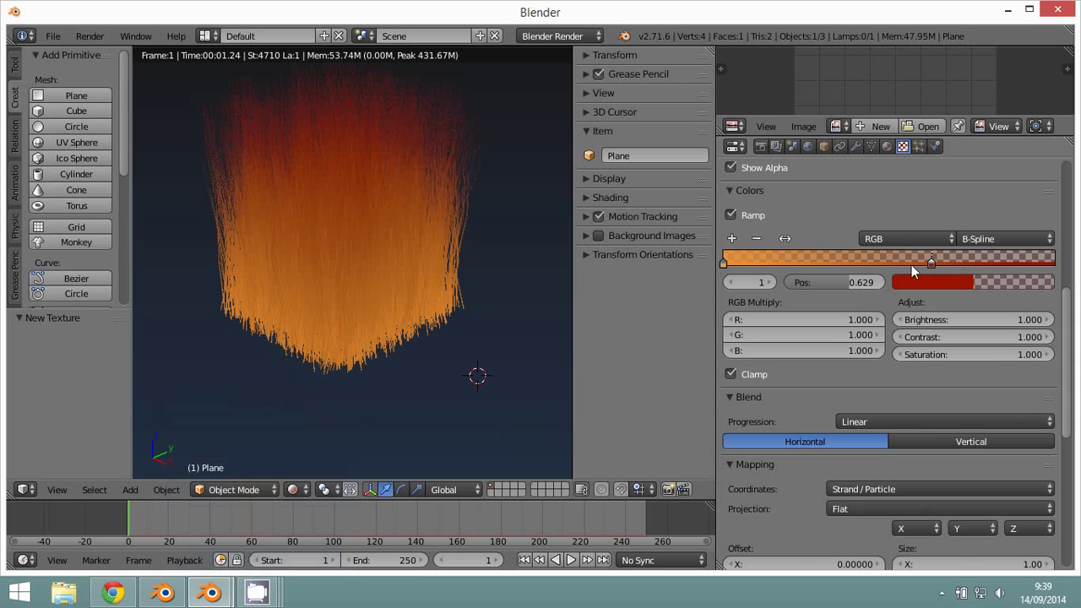
left_click(725, 261)
left_click(937, 284)
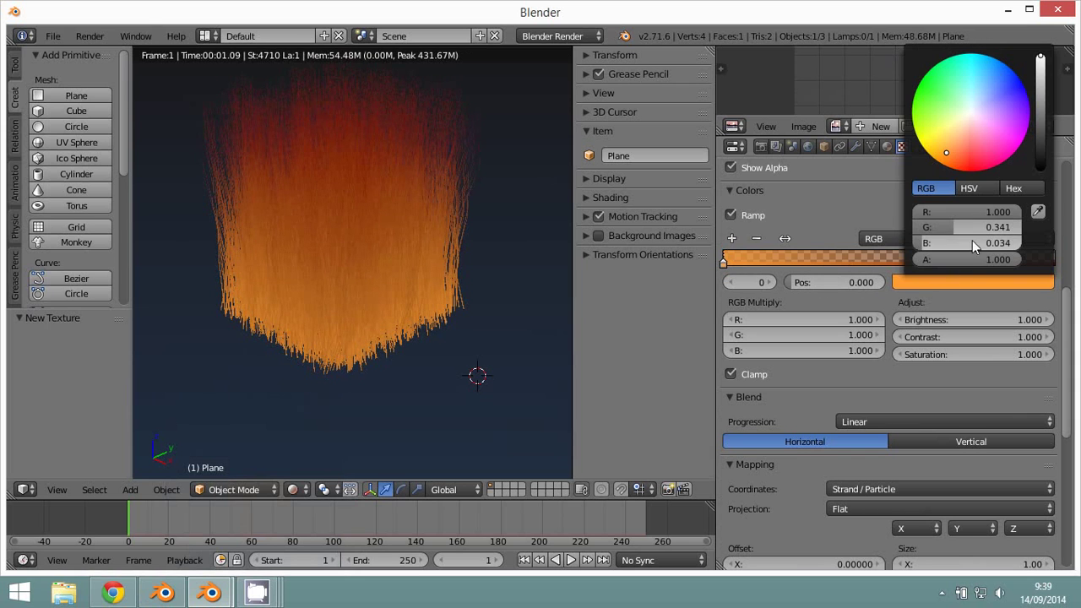
left_click_drag(947, 153, 940, 142)
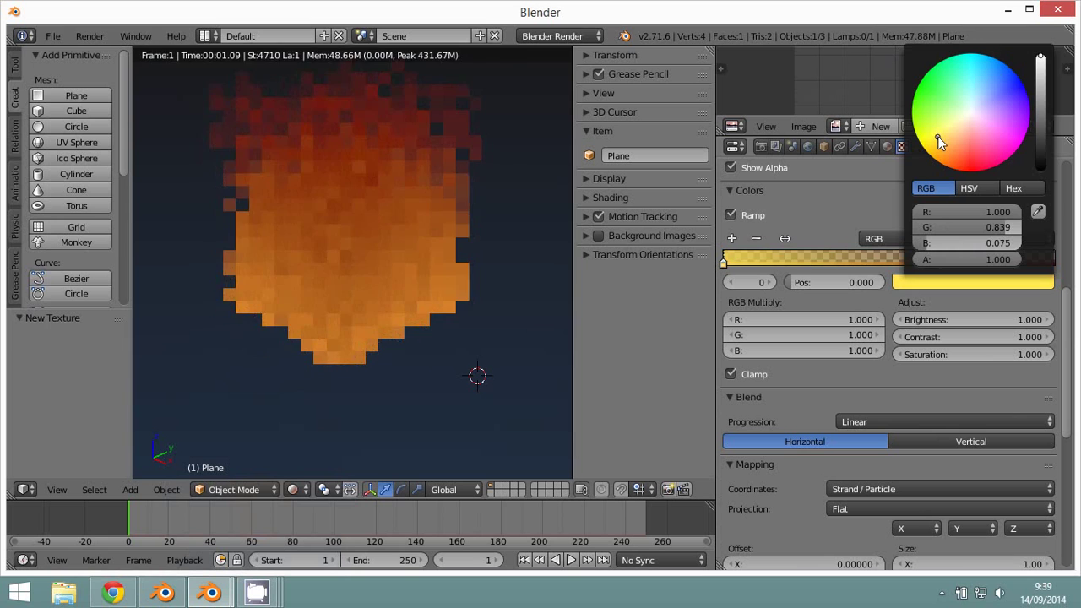
Slide the red end stop to position 0.105 and set its alpha to about 0.015.
left_click(922, 263)
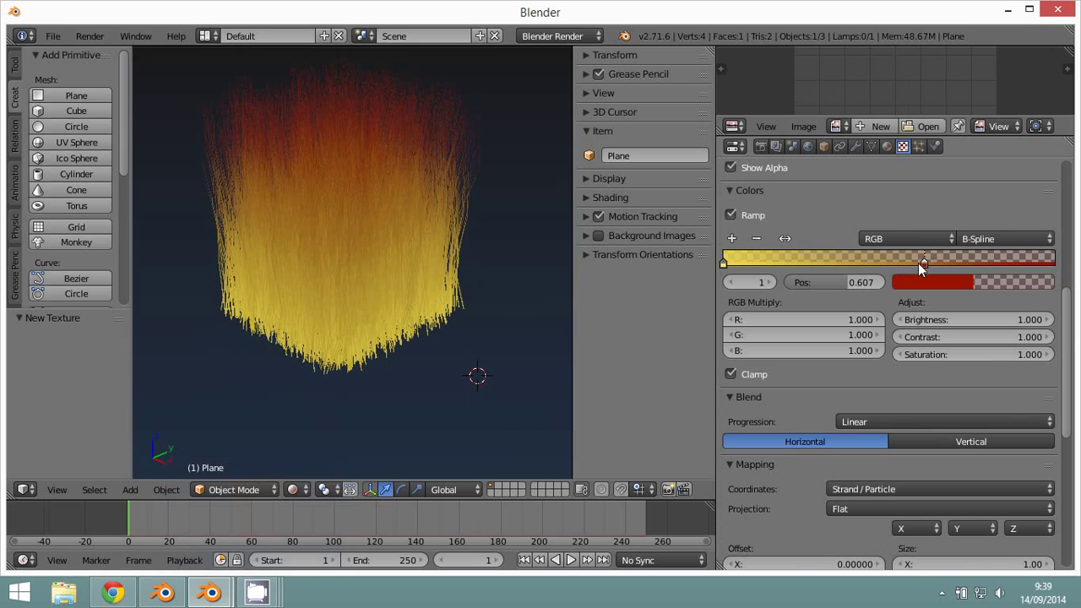
left_click_drag(922, 263, 756, 264)
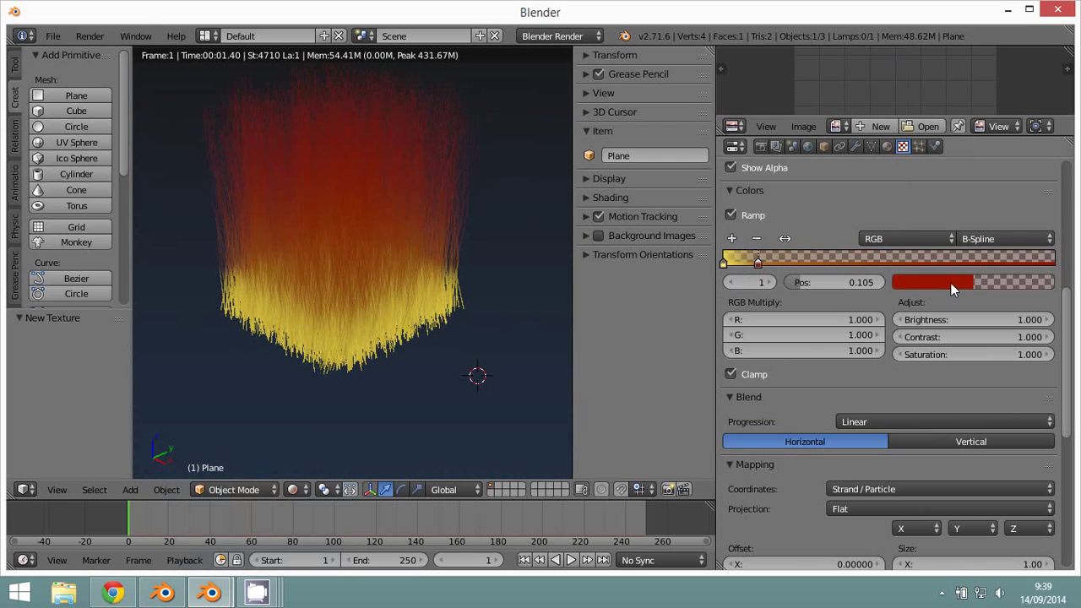
left_click(950, 282)
left_click_drag(954, 264, 910, 263)
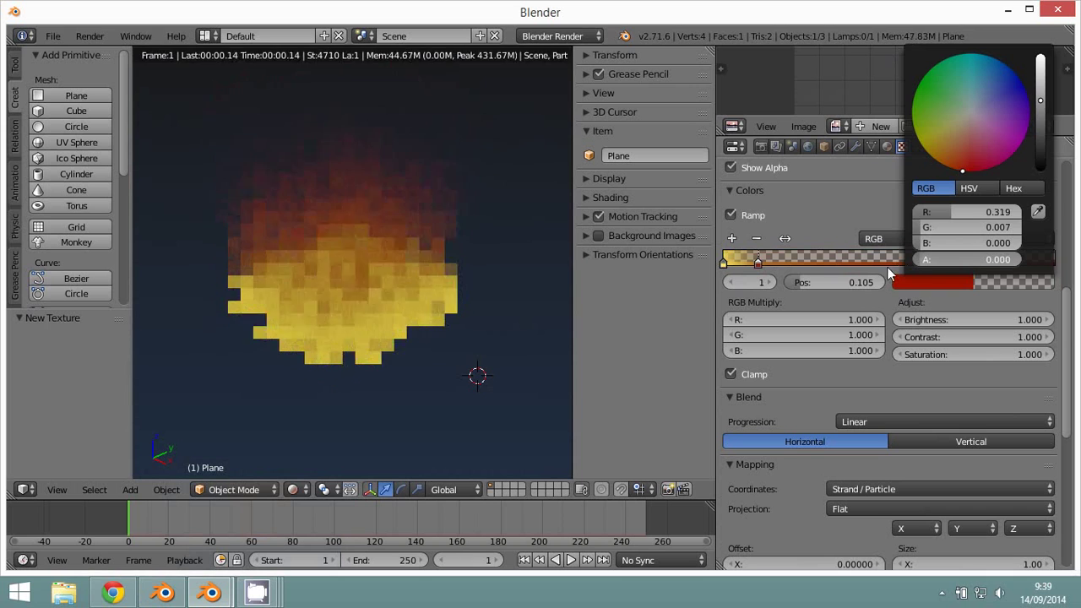
left_click(938, 283)
left_click_drag(916, 262, 925, 265)
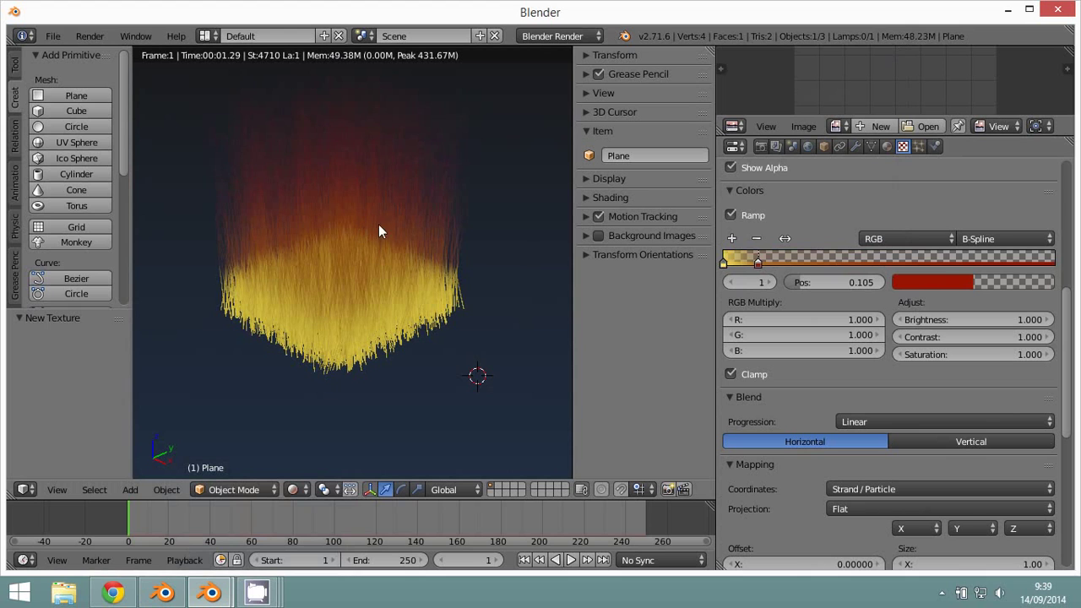
left_click(469, 305)
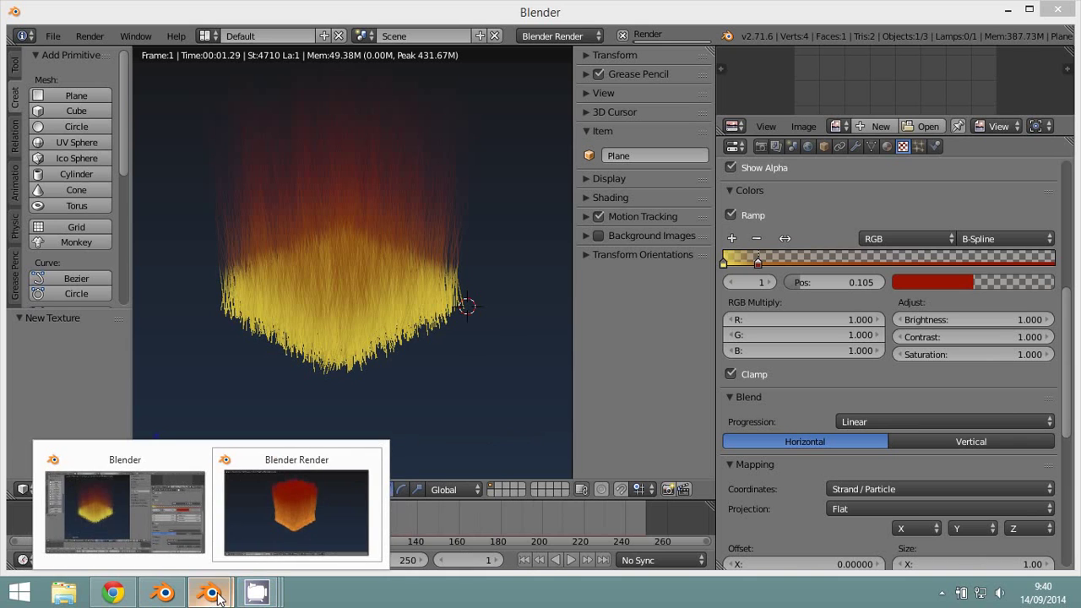
Bring the Blender Render window back to the front to watch the final render.
left_click(286, 536)
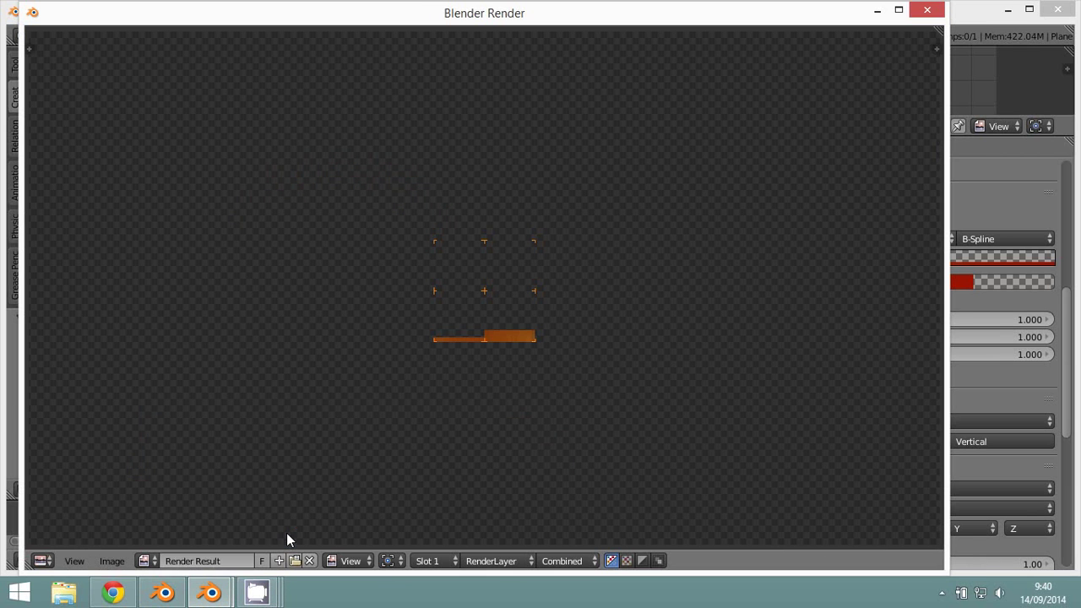